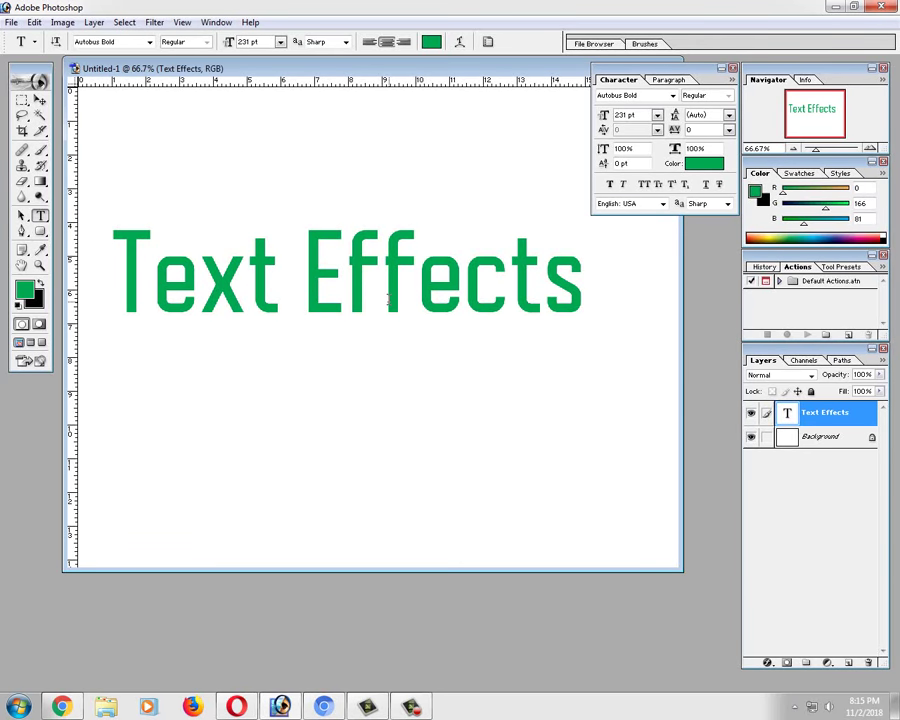
Commit the Text Effects type and move it lower on the canvas.
key("v")
key("ctrl+plus")
key("f")
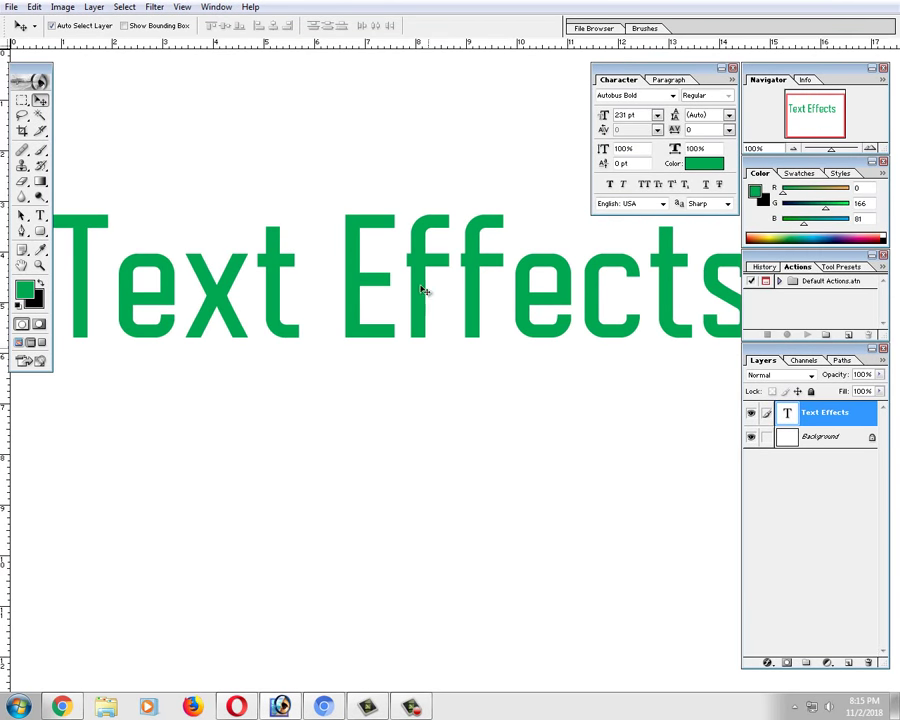
left_click_drag(420, 290, 352, 310)
key("ctrl+t")
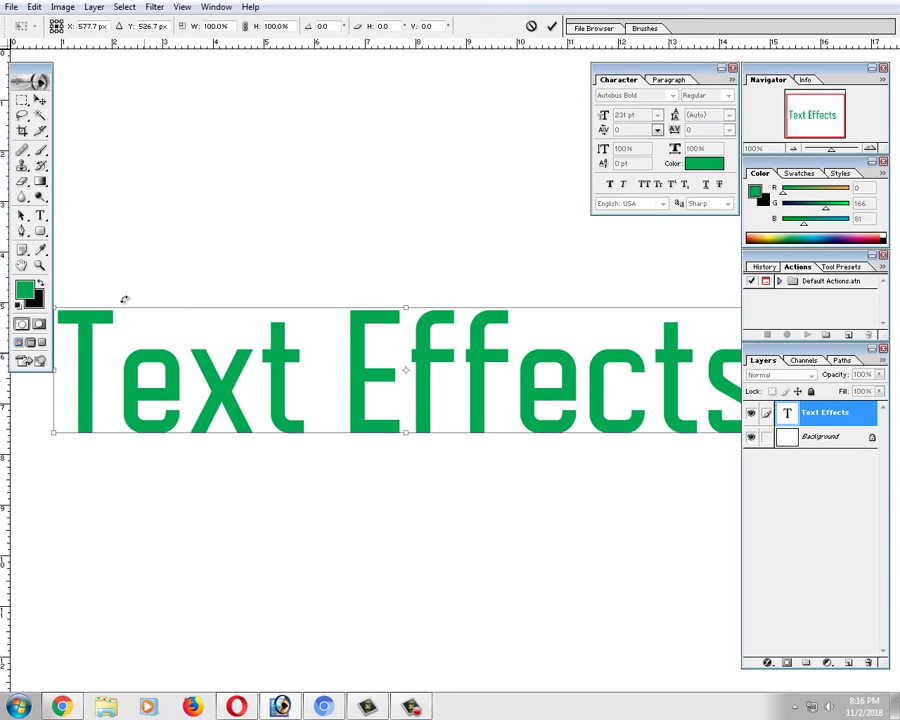
key("Return")
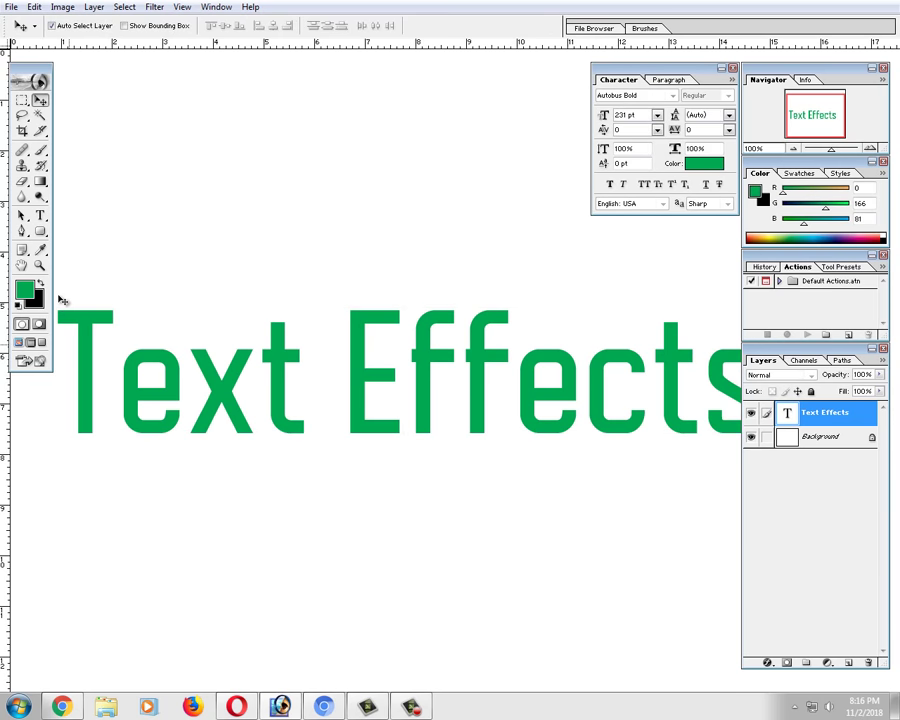
Break 'Text Effects' onto two lines and tighten the leading to 233.2 pt.
key("t")
left_click(348, 392)
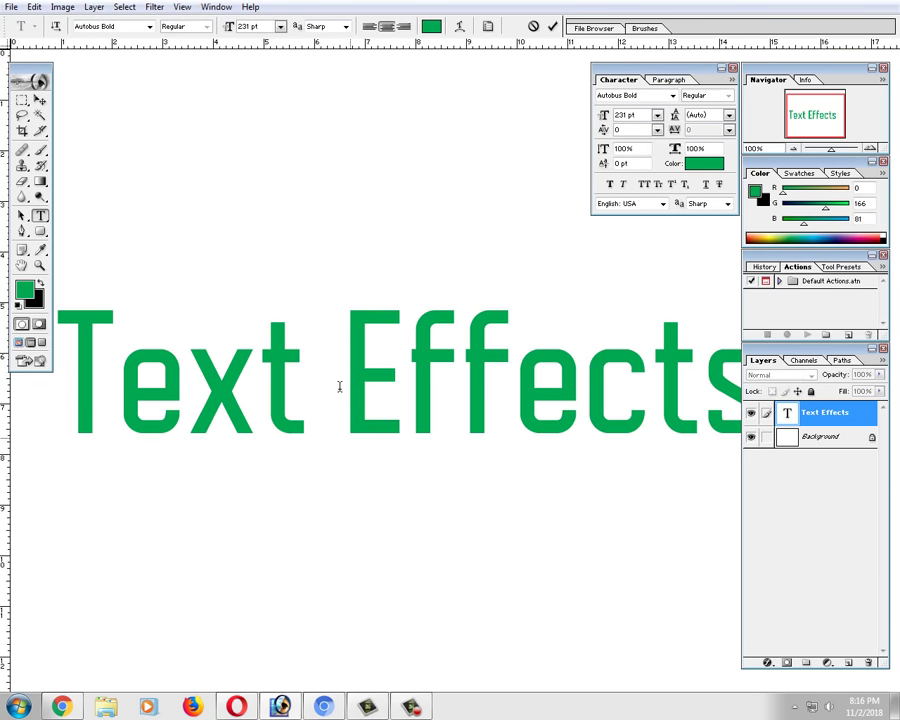
key("Return")
key("ctrl+a")
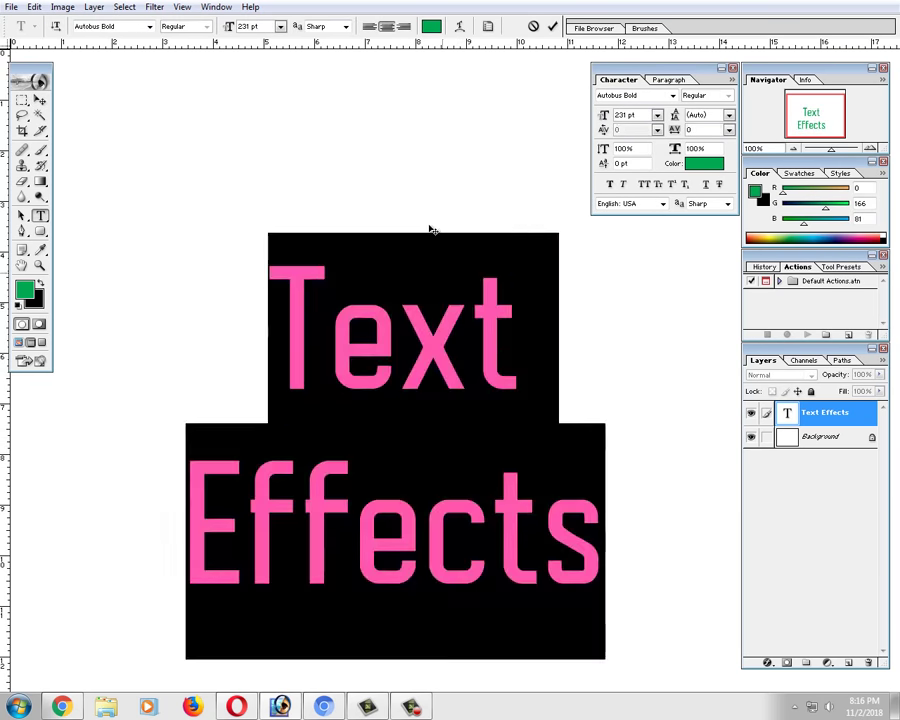
key("alt+Up")
key("alt+Up")
key("alt+Up")
key("alt+Up")
key("alt+Up")
key("alt+Up")
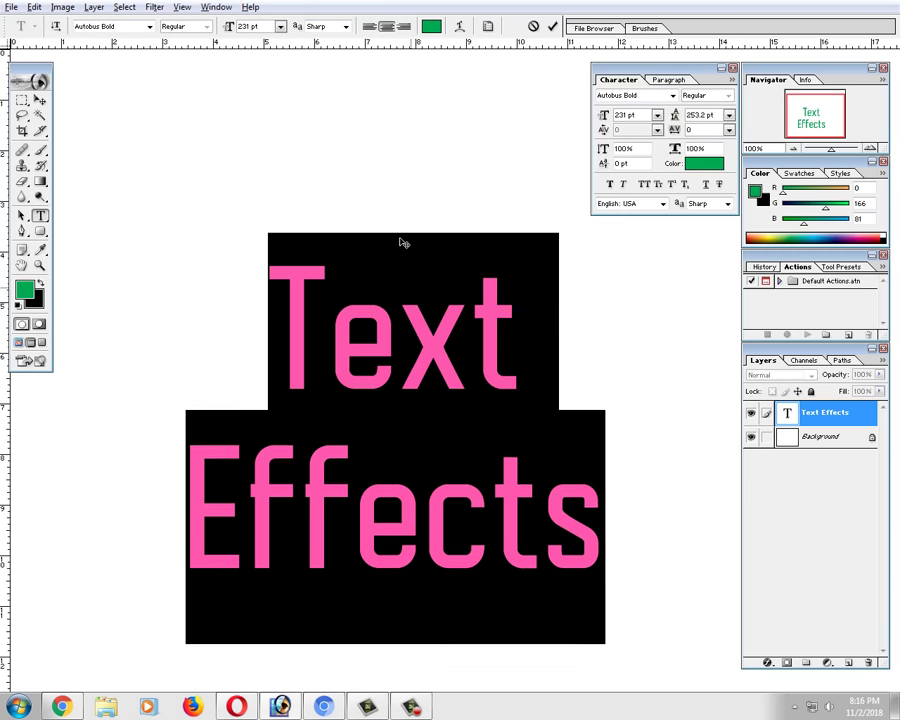
key("alt+Up")
key("alt+Up")
key("alt+Up")
key("alt+Up")
key("alt+Up")
key("alt+Up")
key("ctrl+Return")
Scale the text up to about 153% and nudge it upward to centre it.
key("v")
key("ctrl+t")
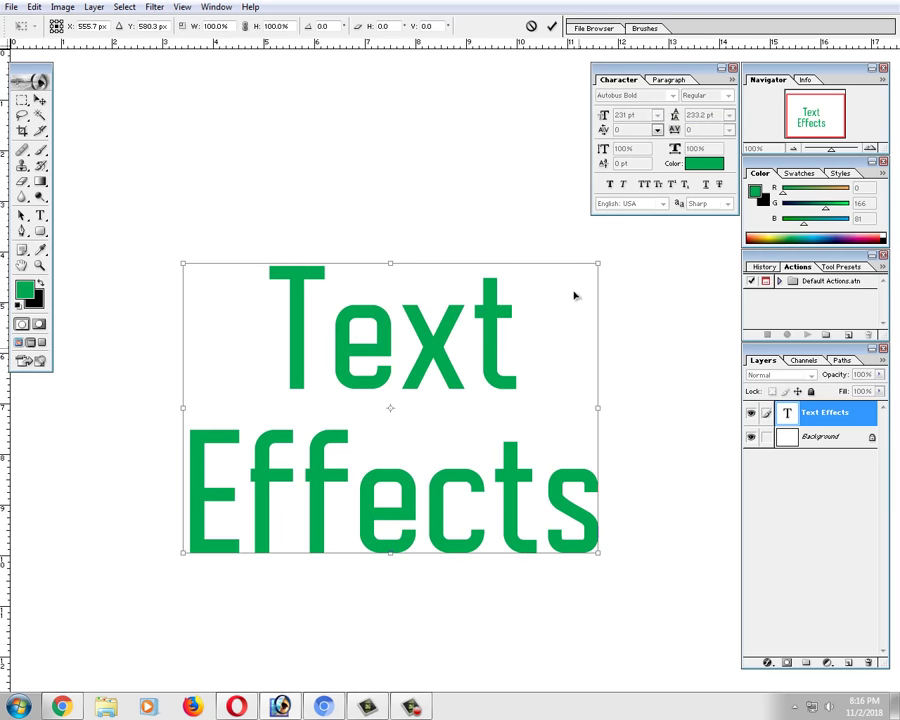
mouse_move(599, 261)
left_mouse_down()
mouse_move(706, 206)
mouse_move(680, 202)
left_mouse_up()
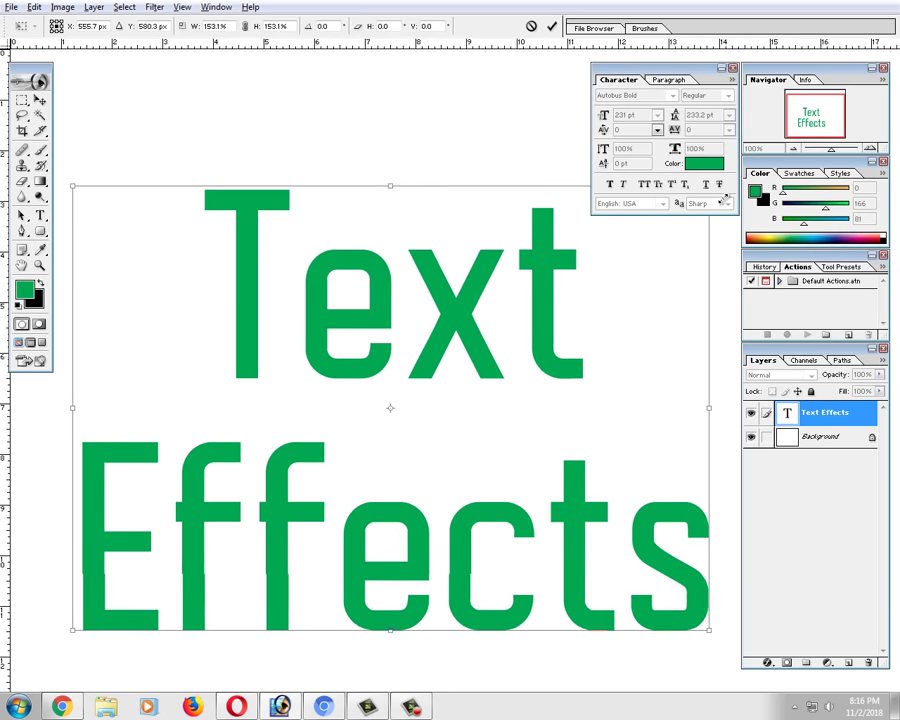
key("Return")
key("shift+Up")
key("shift+Up")
key("shift+Up")
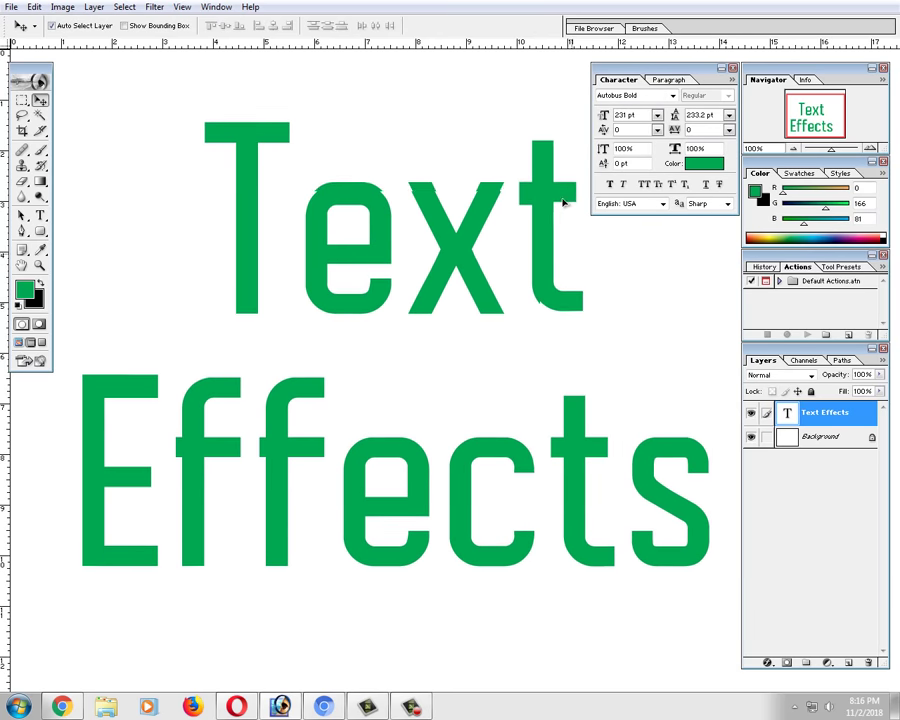
key("shift+Up")
key("shift+Up")
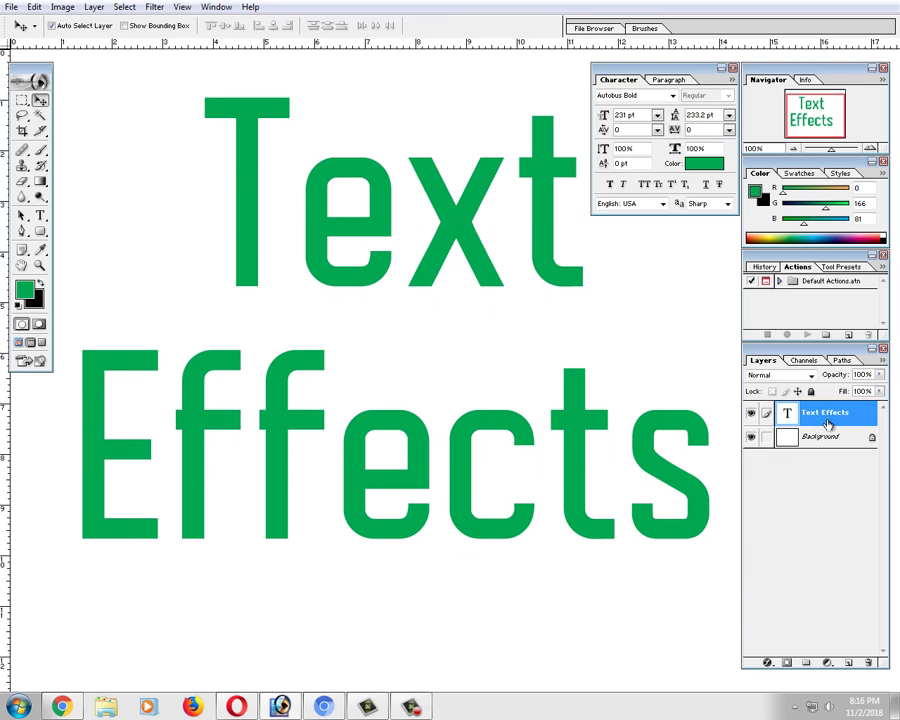
In Blending Options, add a blue (0037A7) Color Overlay and a default Drop Shadow.
right_click(825, 412)
left_click(822, 446)
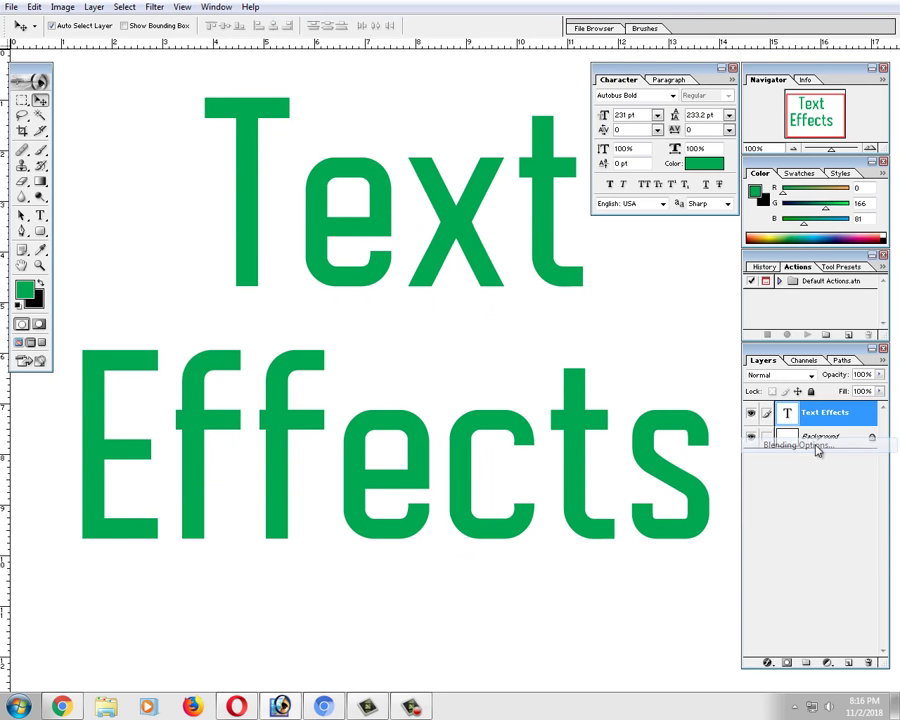
mouse_move(390, 372)
left_mouse_down()
mouse_move(607, 201)
mouse_move(570, 75)
left_mouse_up()
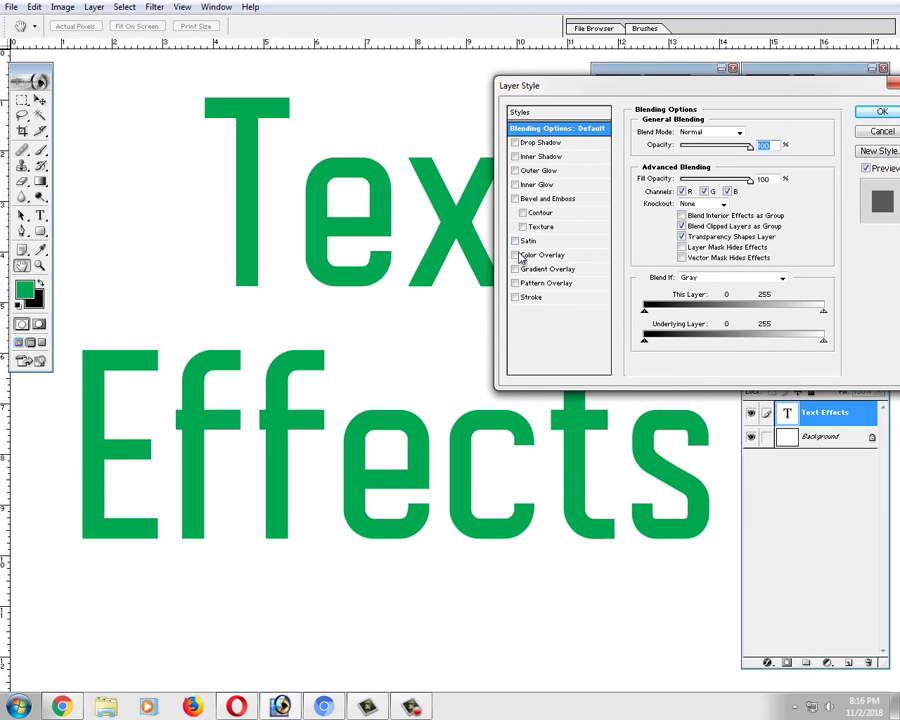
left_click(515, 255)
left_click_drag(634, 94, 577, 298)
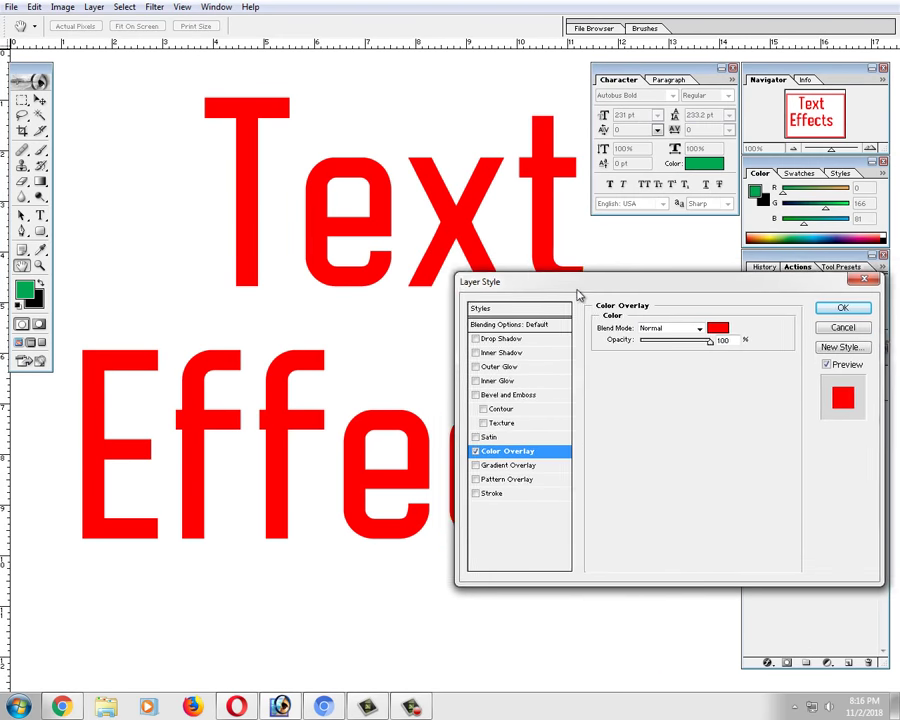
left_click(699, 336)
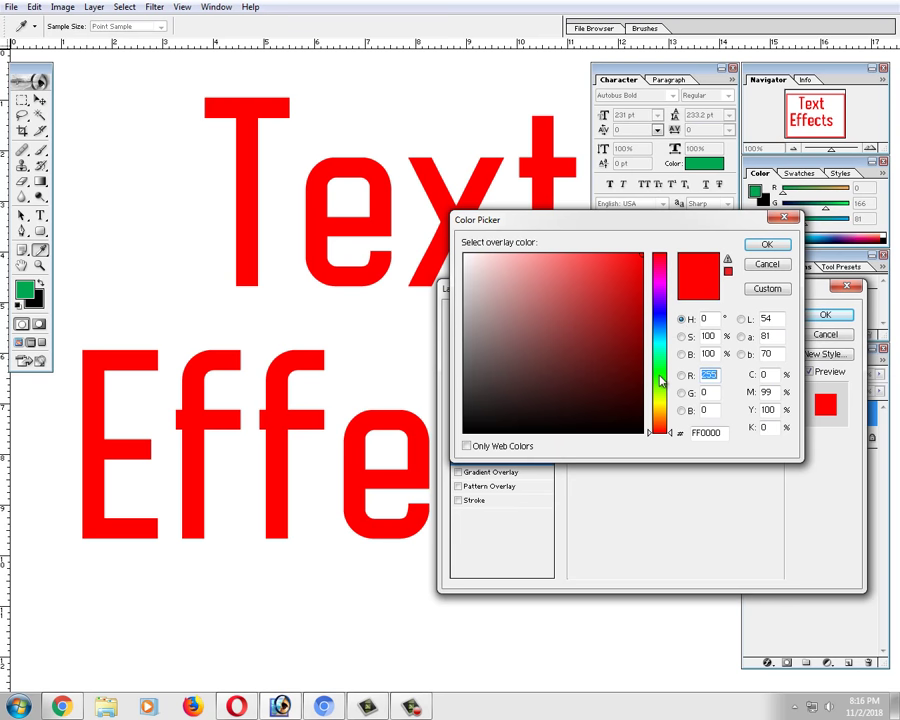
mouse_move(660, 381)
left_mouse_down()
mouse_move(646, 372)
mouse_move(660, 324)
left_mouse_up()
left_click(766, 245)
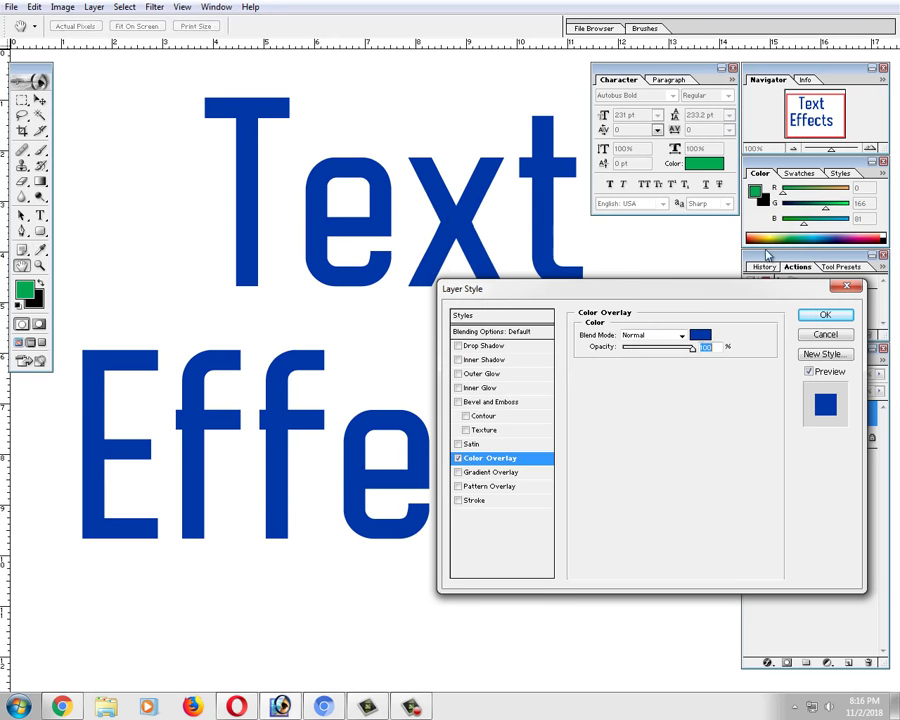
left_click(464, 347)
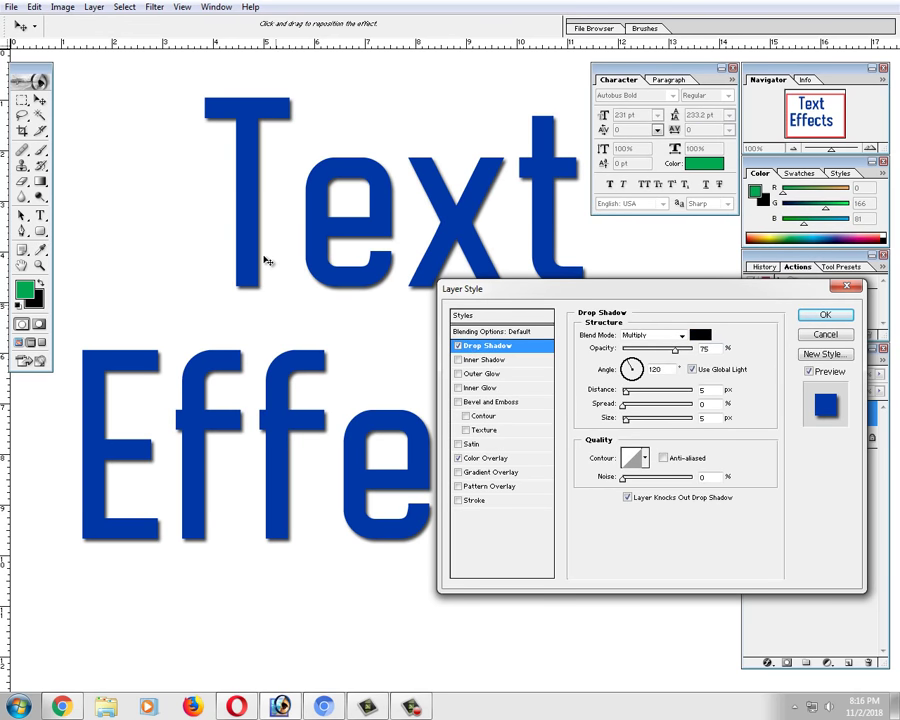
Enlarge the drop shadow without global light, then enable Bevel and Emboss with Texture.
left_click(691, 370)
left_click_drag(627, 419, 629, 421)
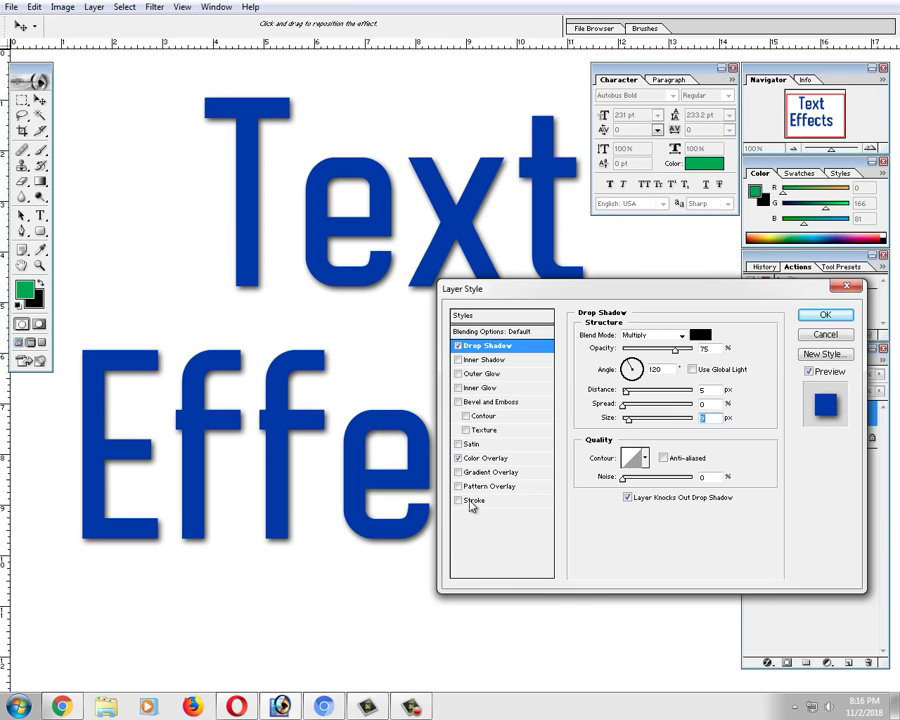
left_click(459, 402)
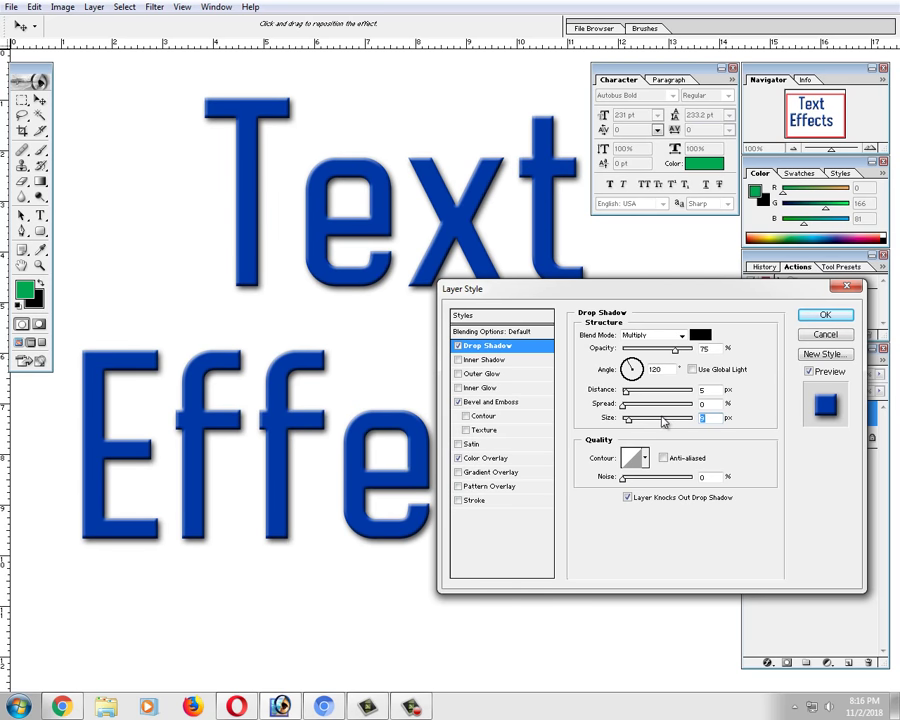
left_click(465, 416)
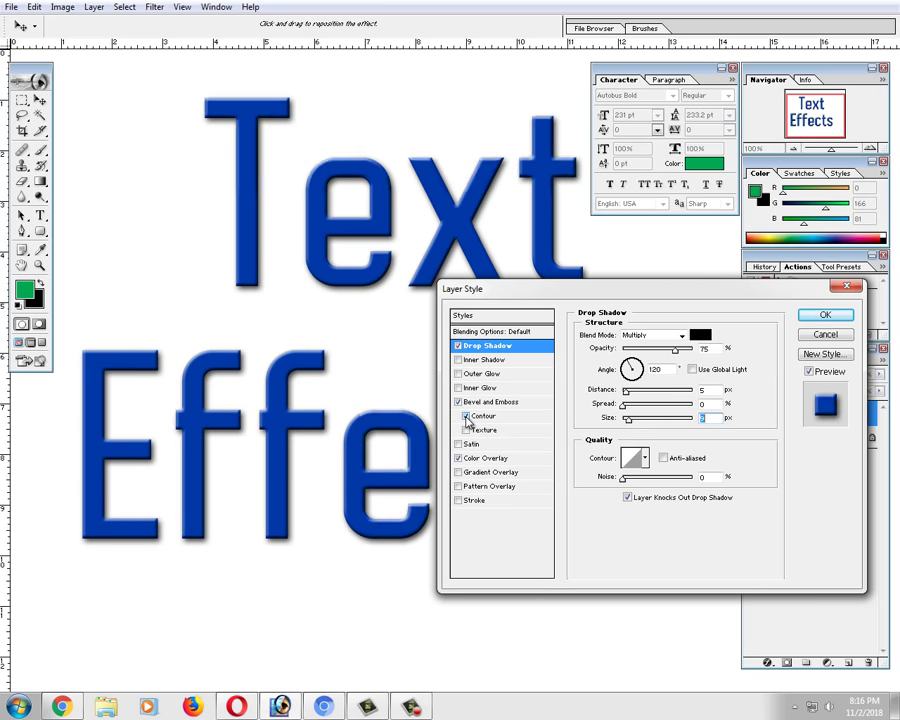
left_click(466, 417)
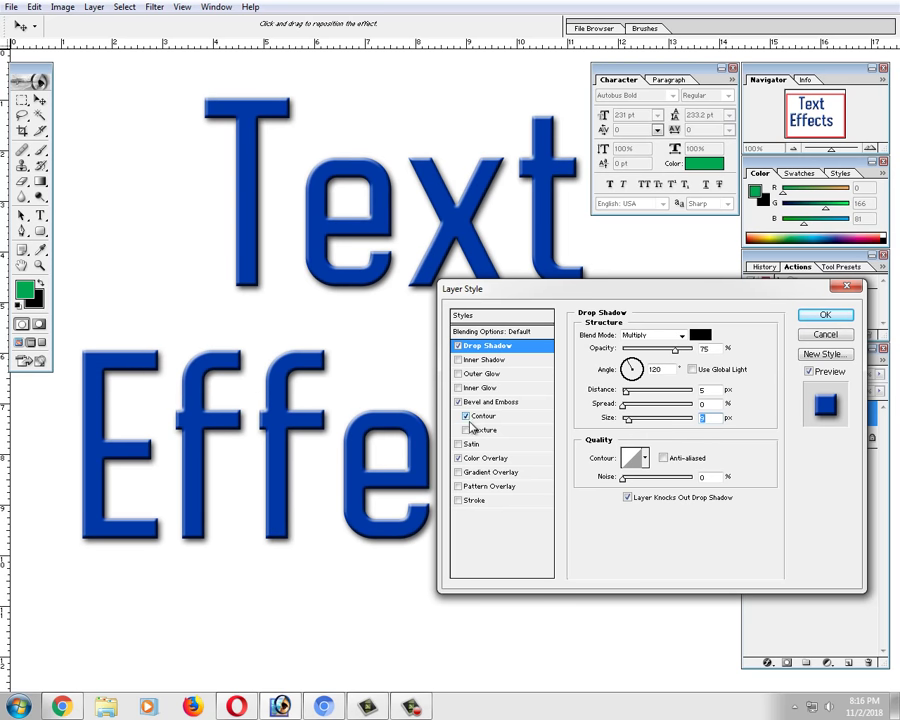
left_click(465, 416)
left_click(465, 430)
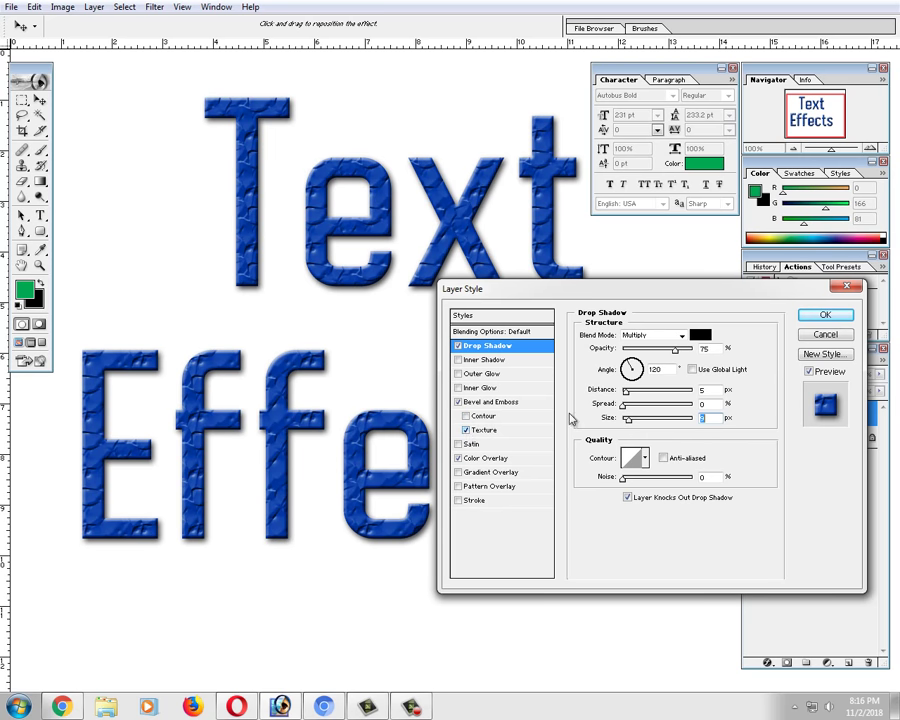
Set the bevel Texture to the fine grain pattern at about 180% scale.
left_click(486, 430)
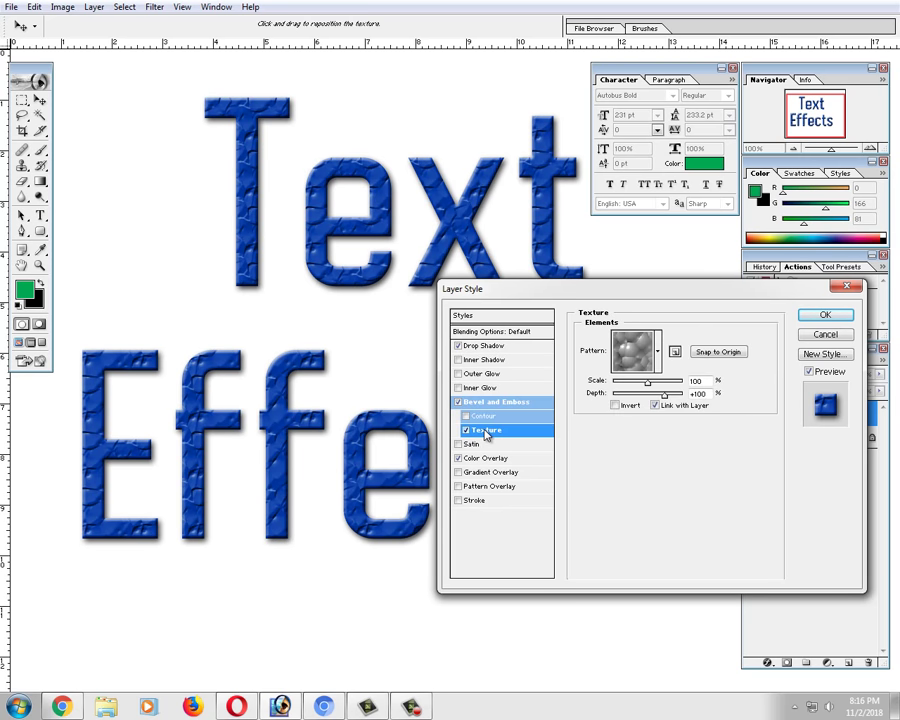
left_click(658, 352)
left_click(634, 420)
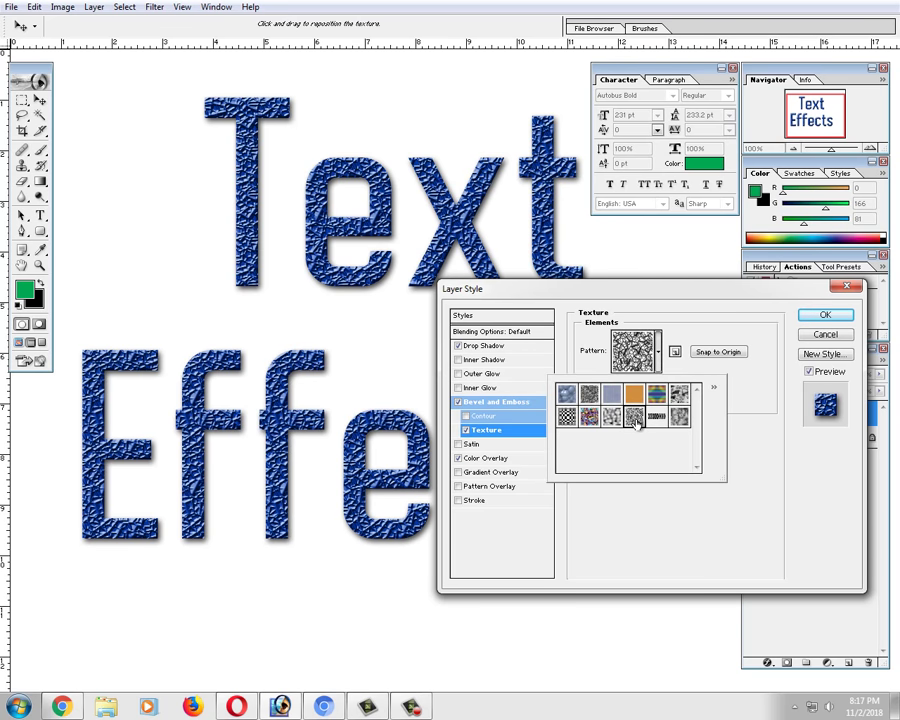
left_click(737, 508)
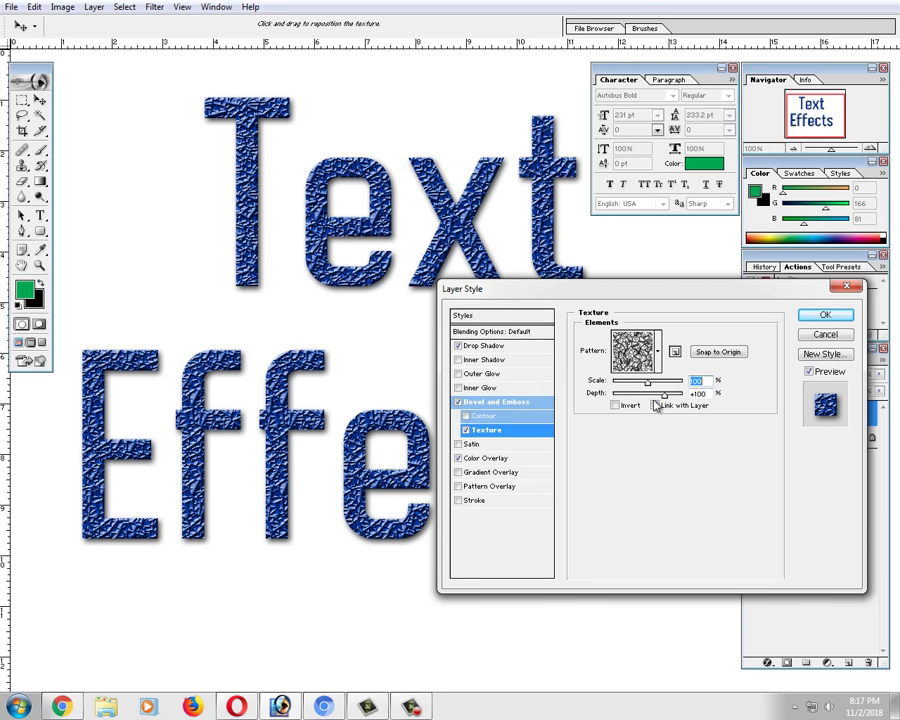
left_click_drag(656, 386, 652, 387)
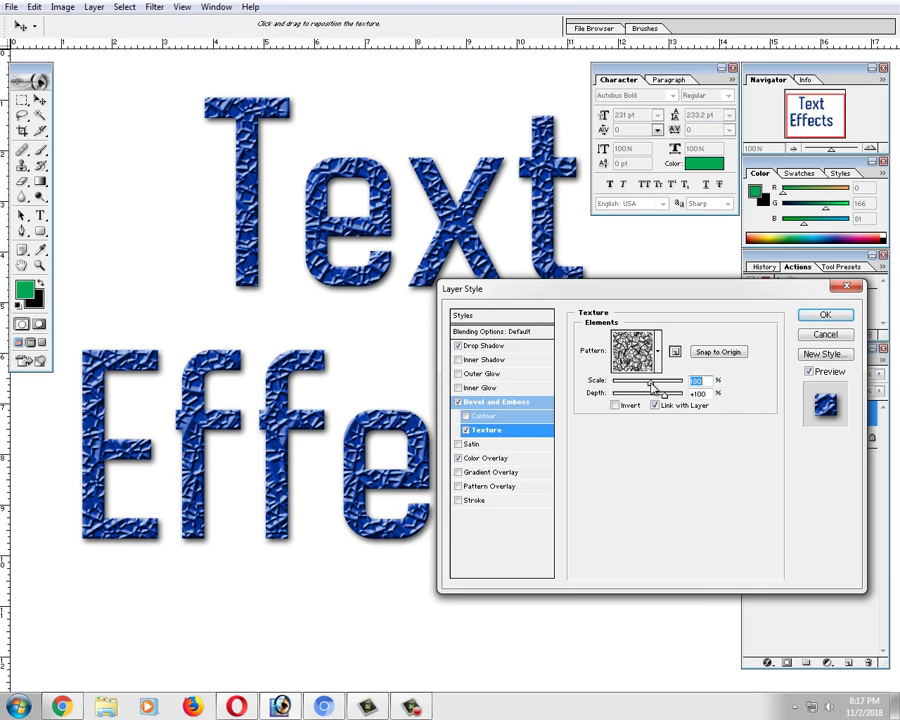
left_click(662, 360)
left_click(634, 390)
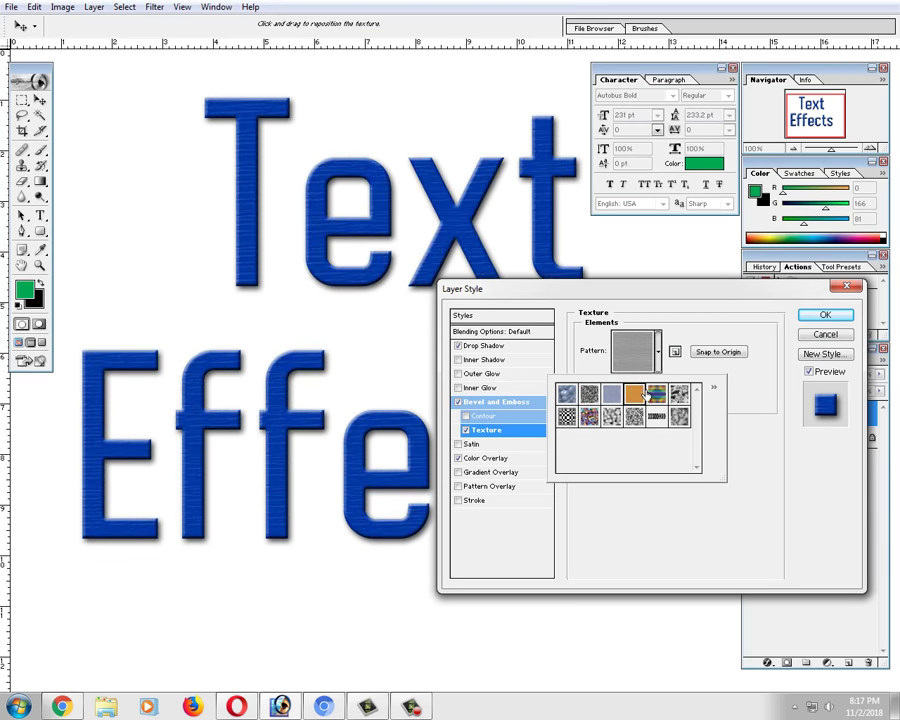
left_click(636, 396)
left_click(736, 425)
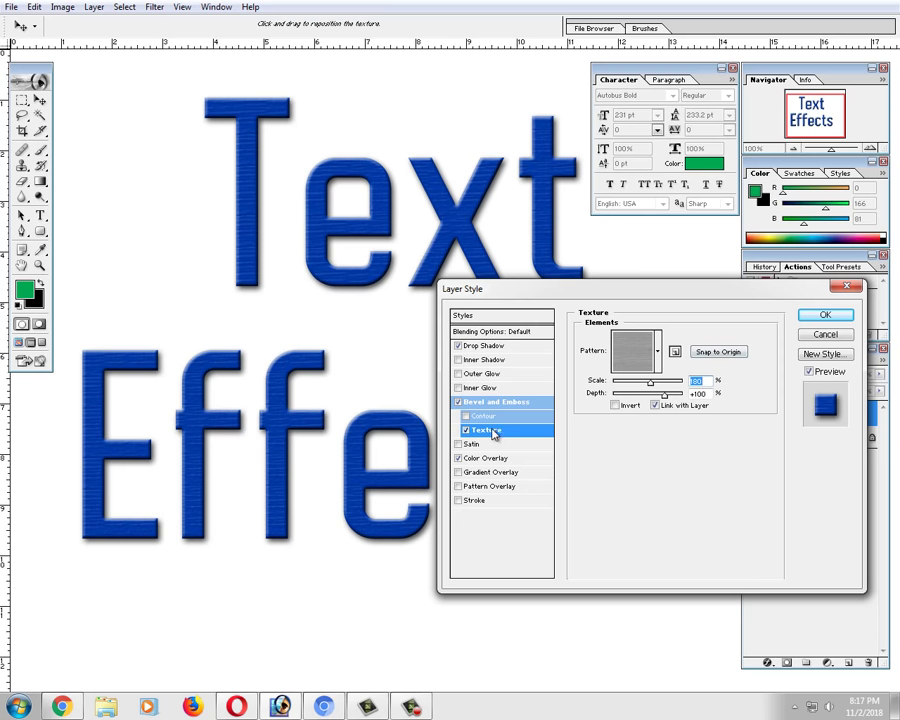
Enable the bevel Contour with a new contour shape and about 10% range.
left_click(495, 415)
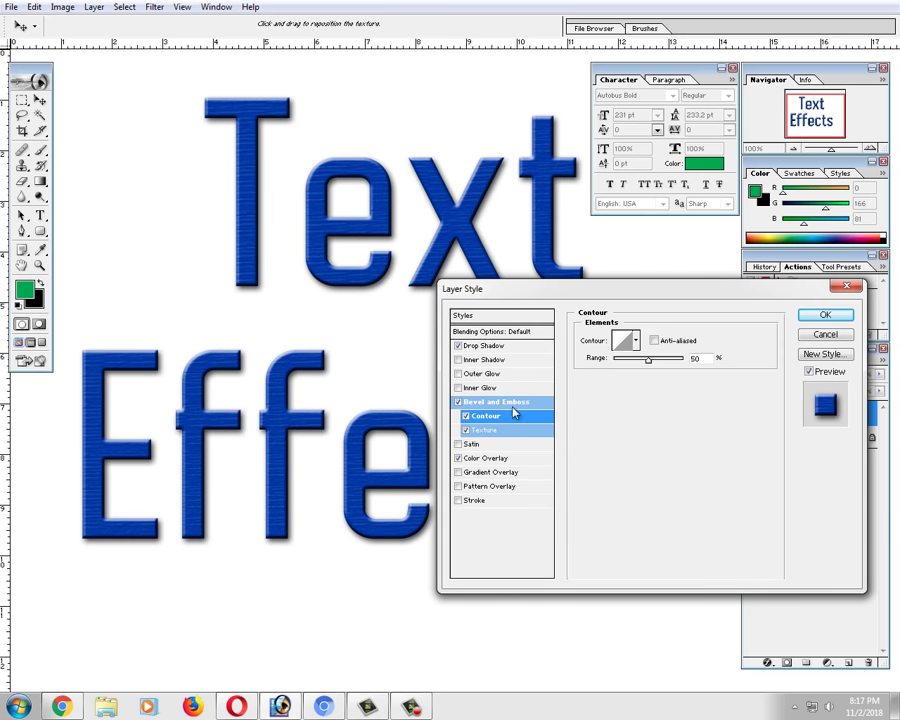
left_click(635, 341)
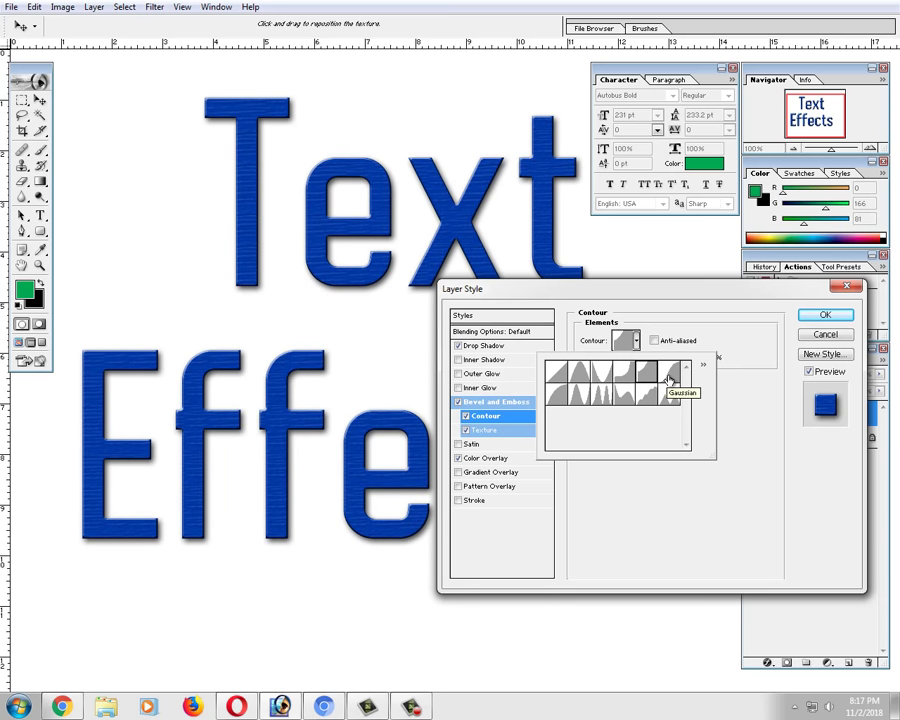
left_click(670, 374)
left_click(645, 397)
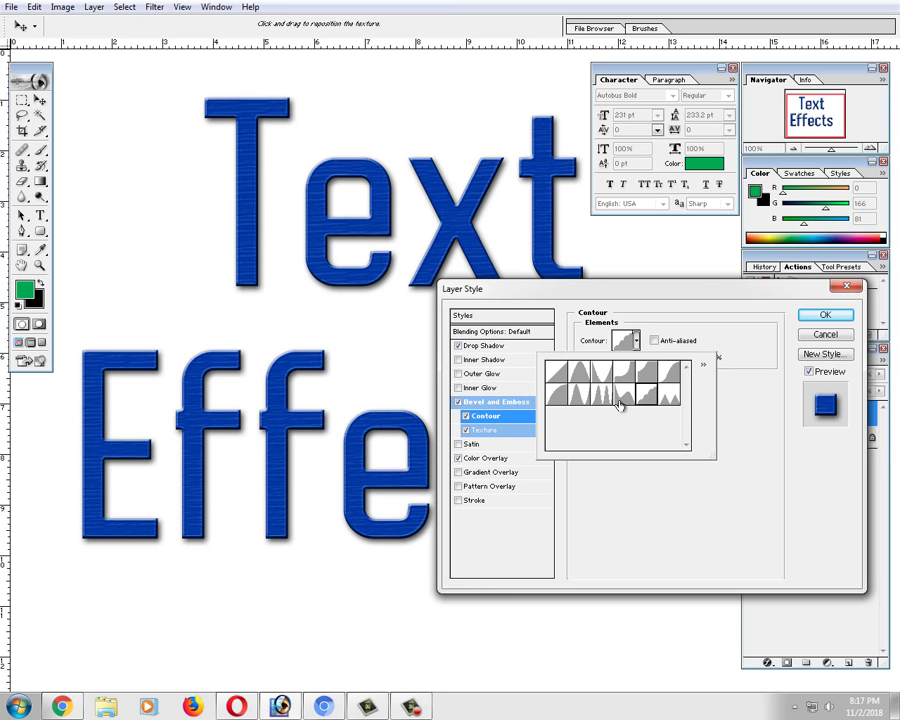
left_click(738, 401)
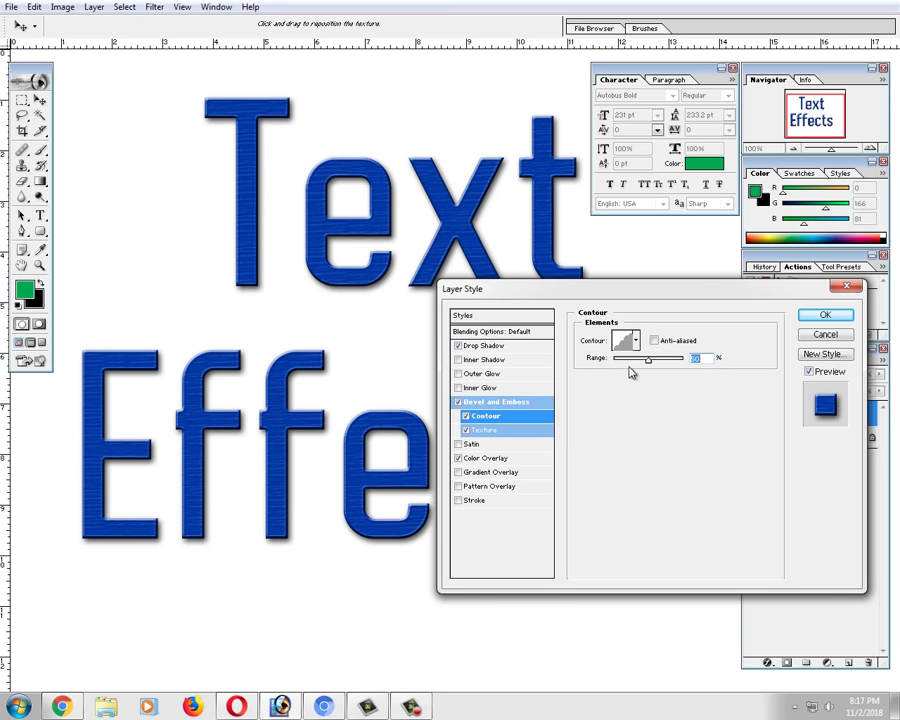
mouse_move(654, 361)
left_mouse_down()
mouse_move(684, 361)
mouse_move(621, 362)
left_mouse_up()
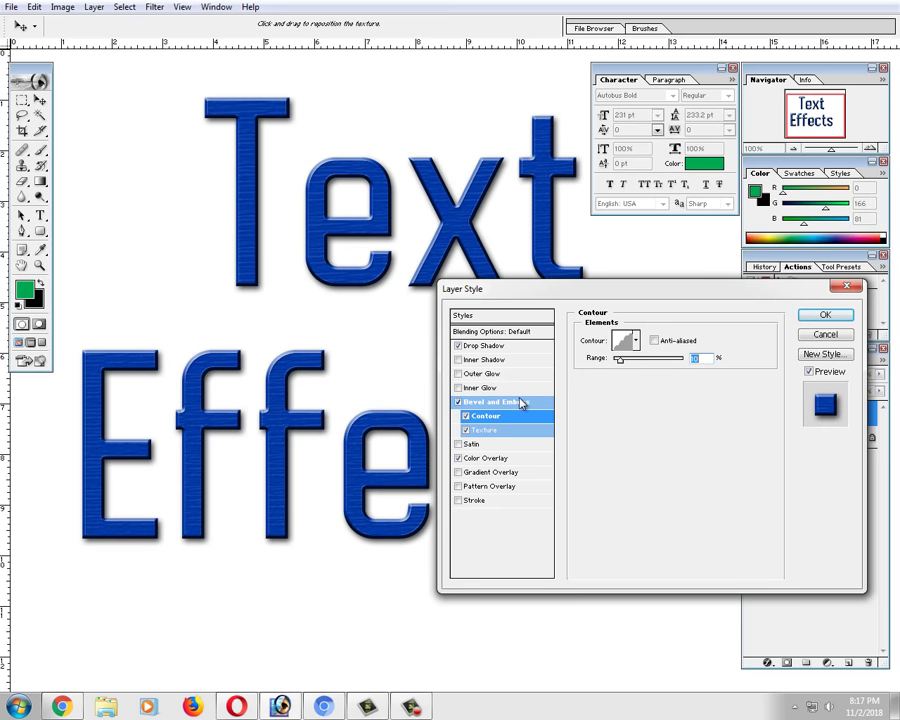
left_click(516, 401)
Set the bevel to Chisel Hard with 9 px size and adjusted Soften.
left_click(685, 349)
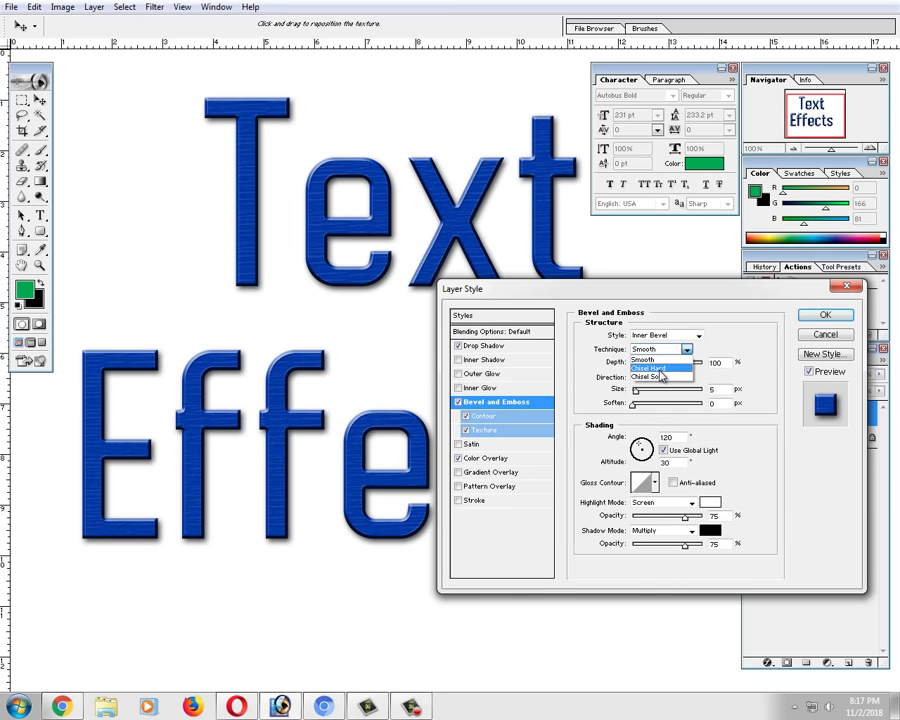
left_click(660, 370)
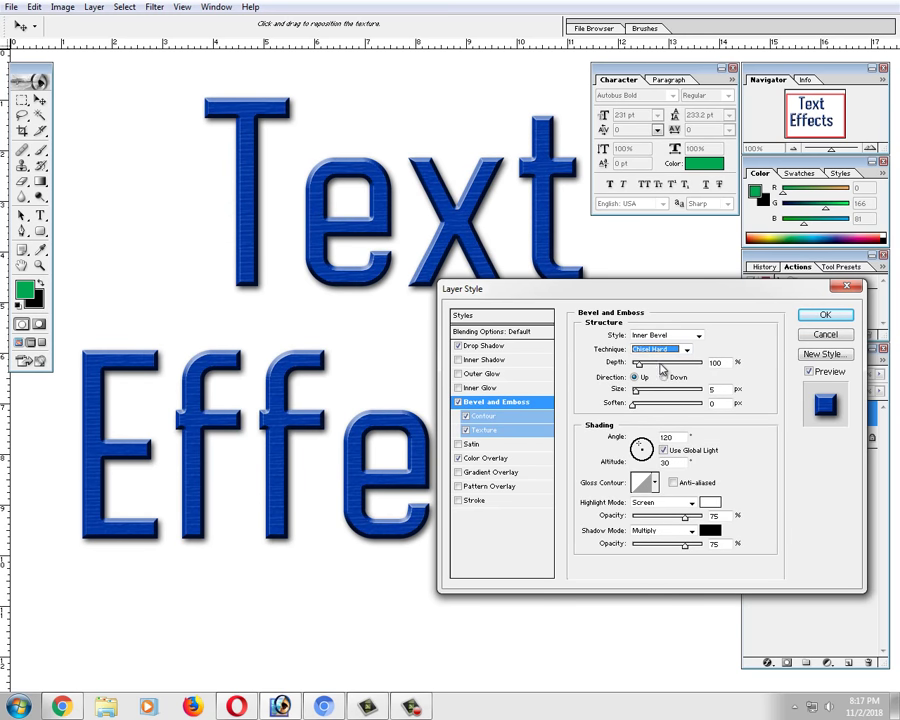
left_click_drag(637, 394, 640, 395)
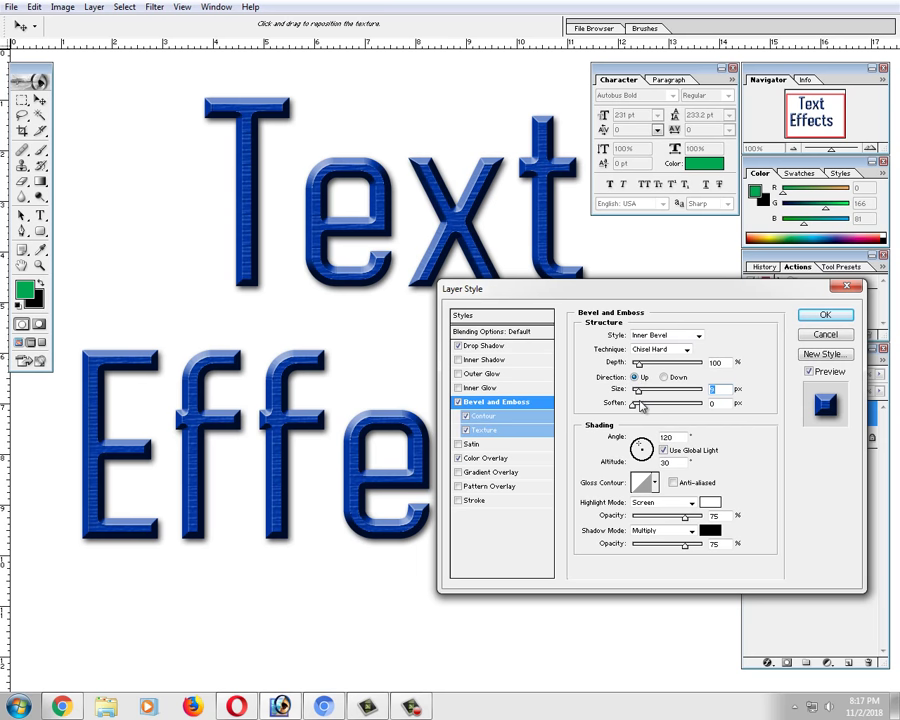
mouse_move(632, 404)
left_mouse_down()
mouse_move(659, 404)
mouse_move(631, 404)
left_mouse_up()
Change the Color Overlay colour to copper-orange CC691A.
left_click(490, 458)
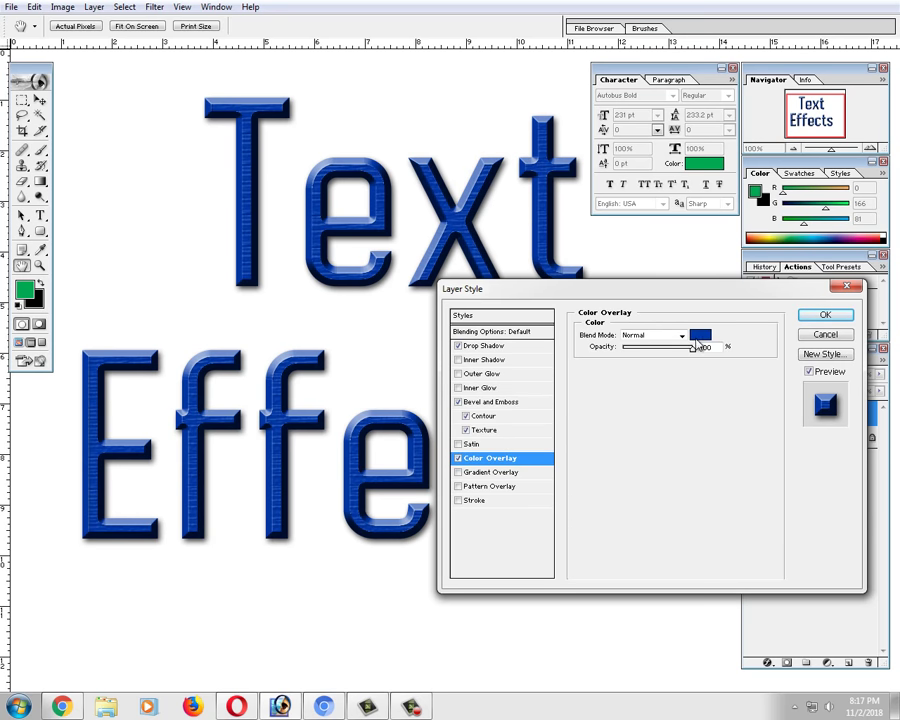
left_click(700, 335)
left_click_drag(659, 418, 658, 423)
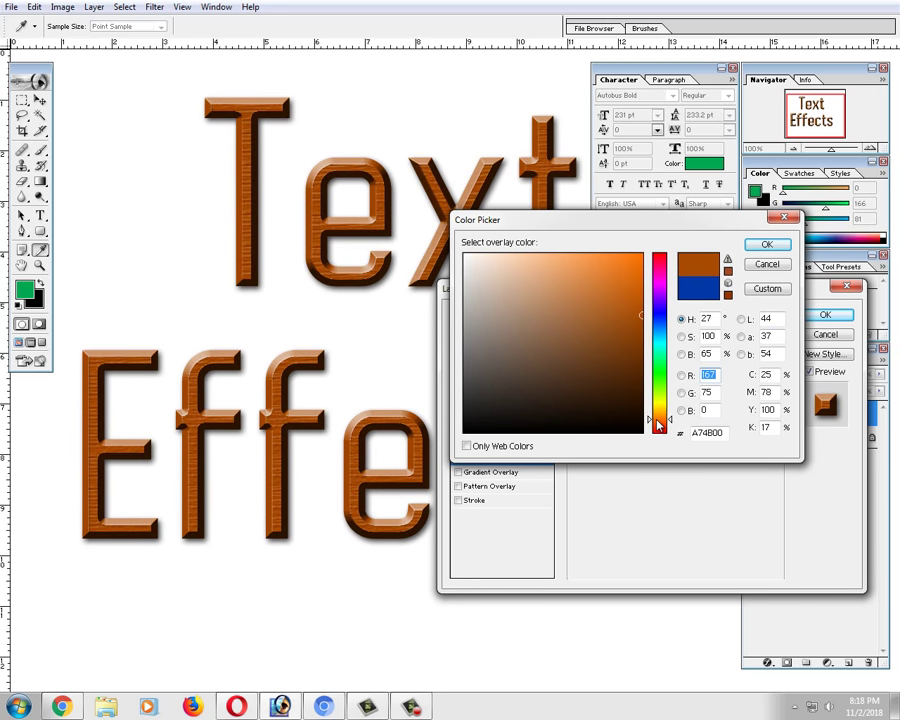
mouse_move(641, 330)
left_mouse_down()
mouse_move(625, 316)
mouse_move(619, 289)
left_mouse_up()
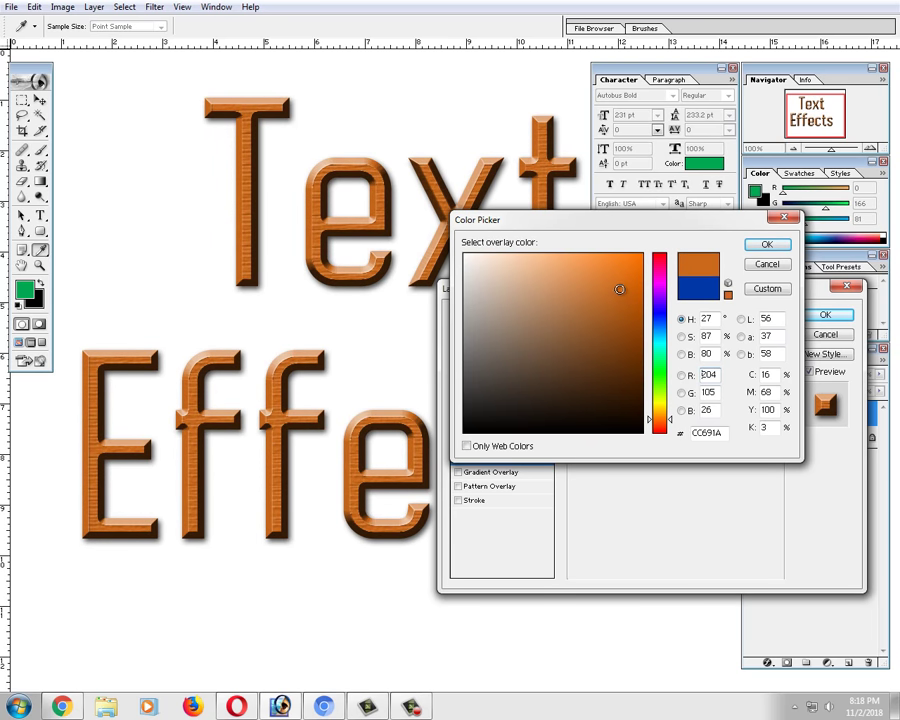
left_click(766, 244)
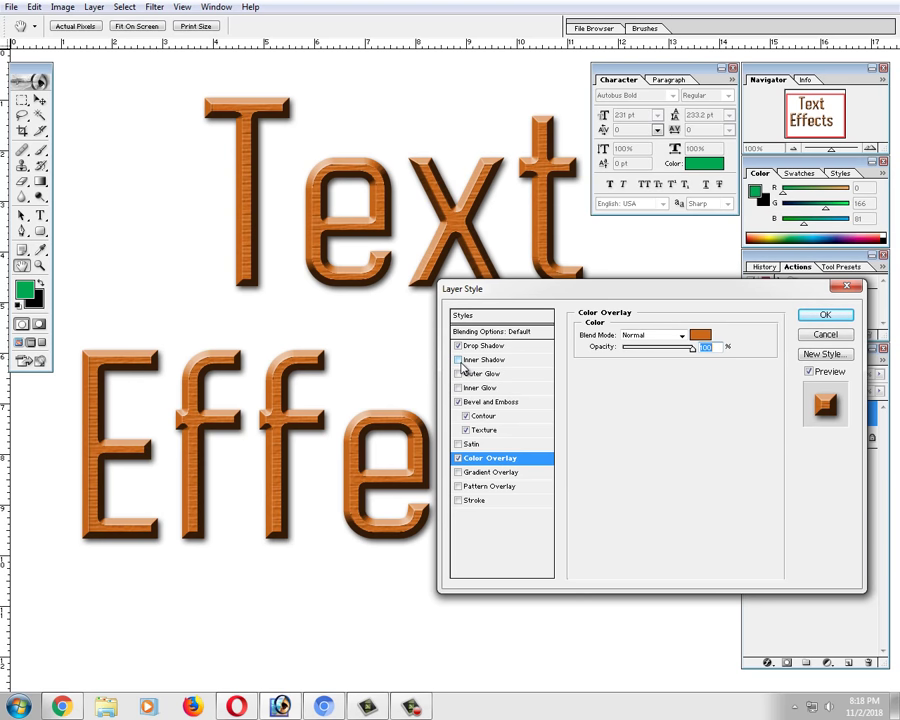
Add an 18% opacity Inner Shadow without global light, and enable Inner Glow.
left_click(458, 360)
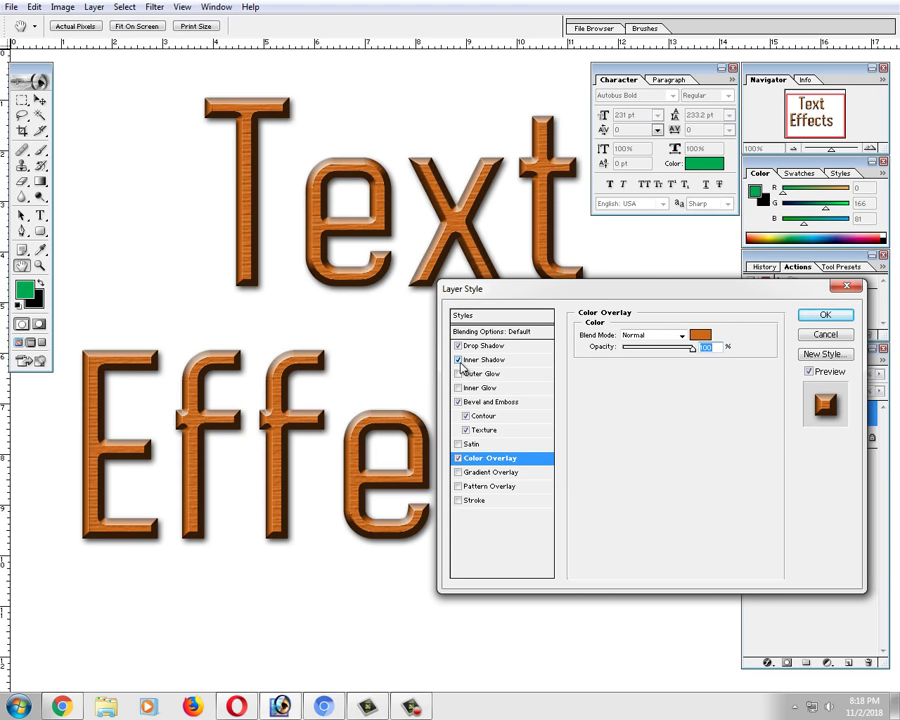
left_click(483, 360)
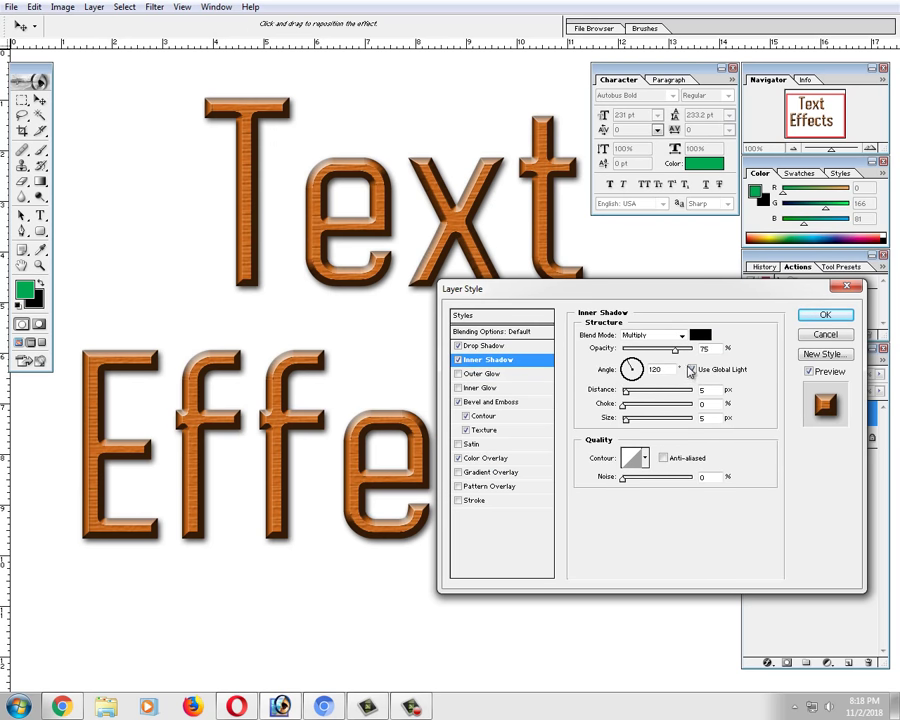
left_click(692, 369)
mouse_move(676, 350)
left_mouse_down()
mouse_move(691, 350)
mouse_move(632, 350)
left_mouse_up()
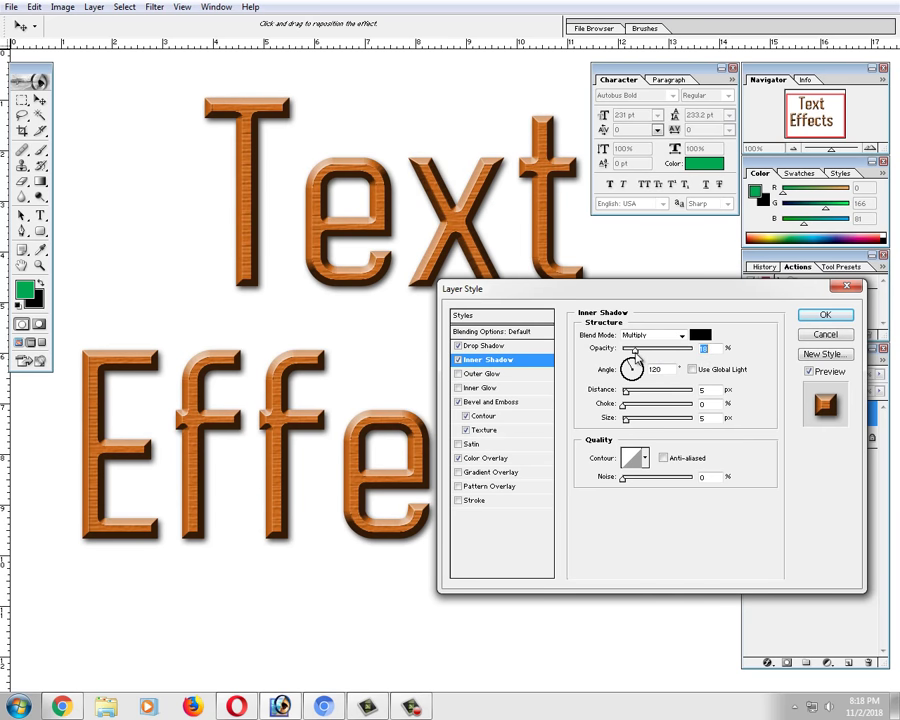
key("Return")
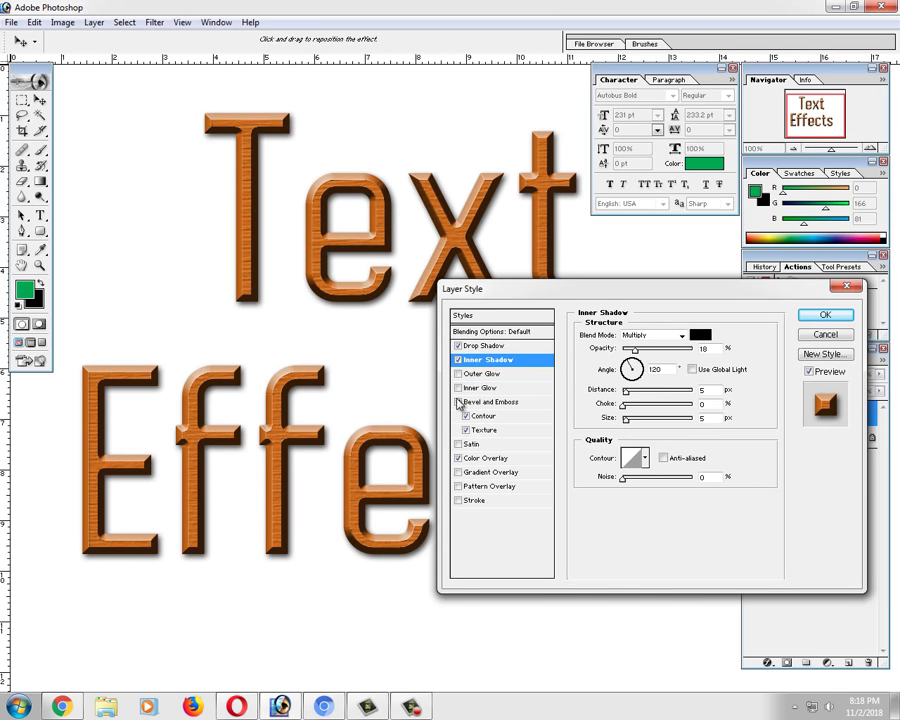
left_click(458, 388)
Set Inner Glow to bright green, Normal blend mode, 84% opacity and a larger size.
left_click(483, 389)
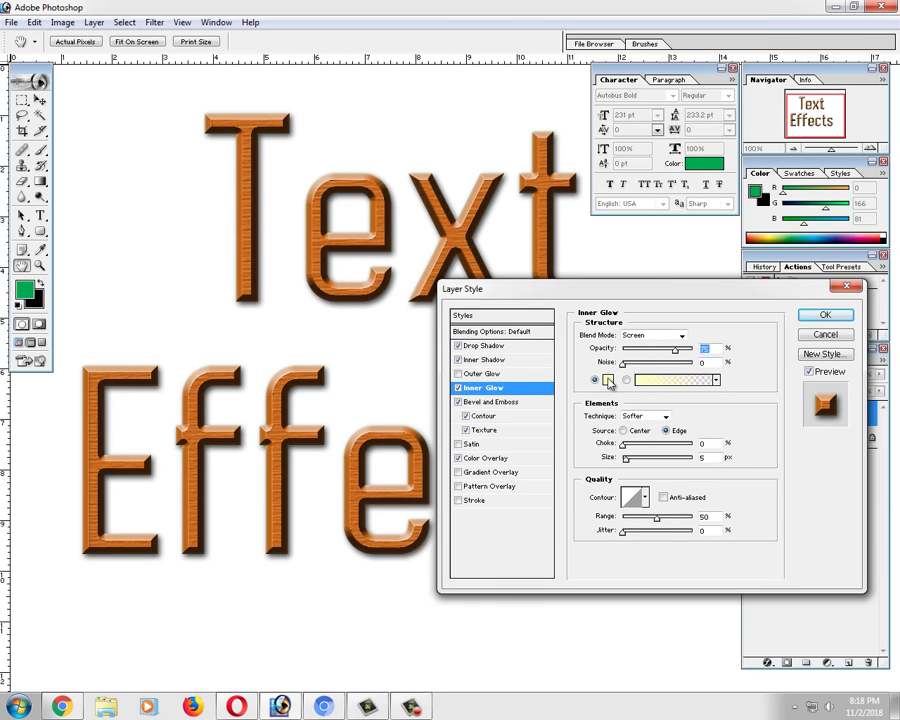
left_click(607, 374)
left_click_drag(650, 405, 662, 374)
left_click_drag(600, 260, 704, 246)
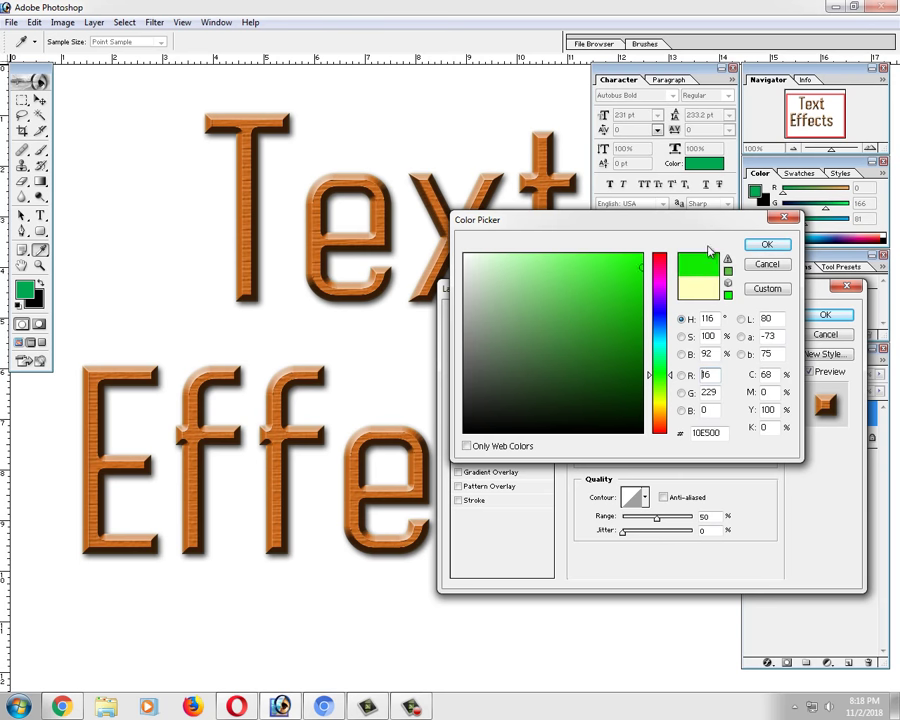
left_click(767, 244)
left_click(652, 336)
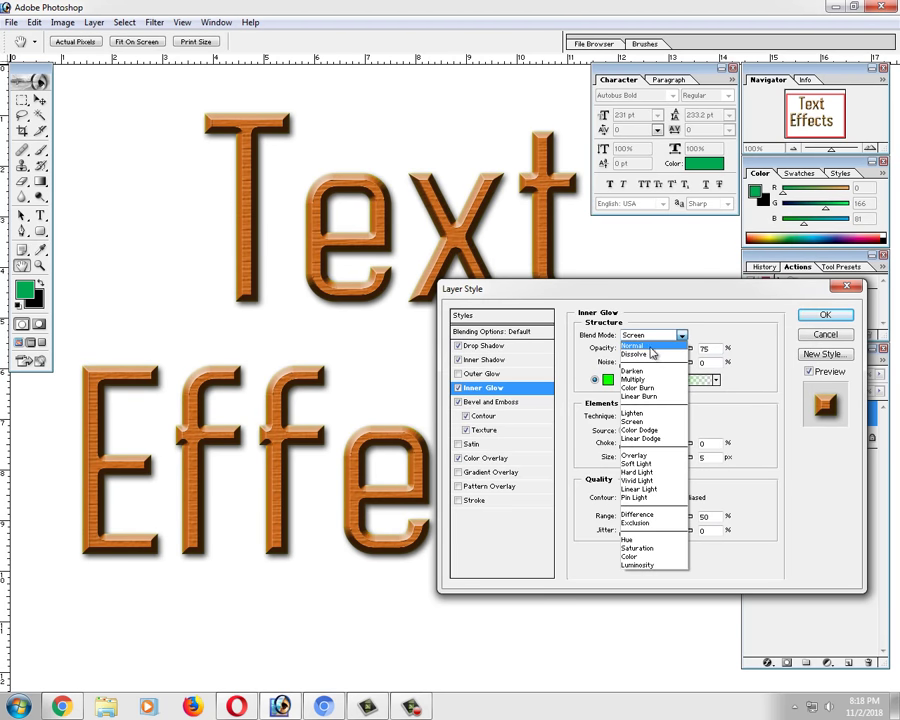
left_click(645, 347)
left_click_drag(681, 358, 685, 352)
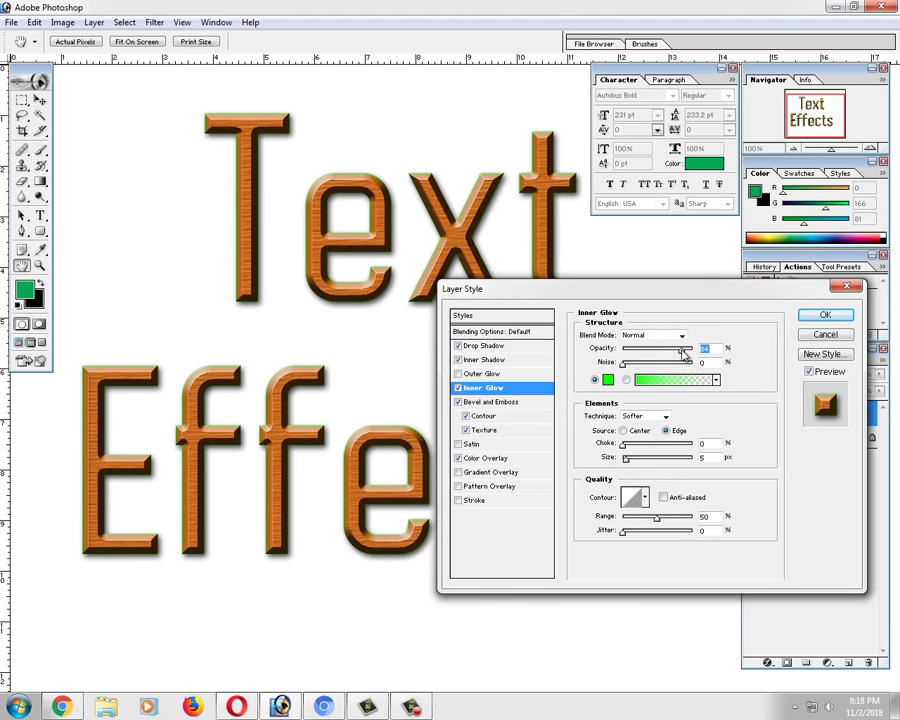
left_click_drag(628, 459, 632, 470)
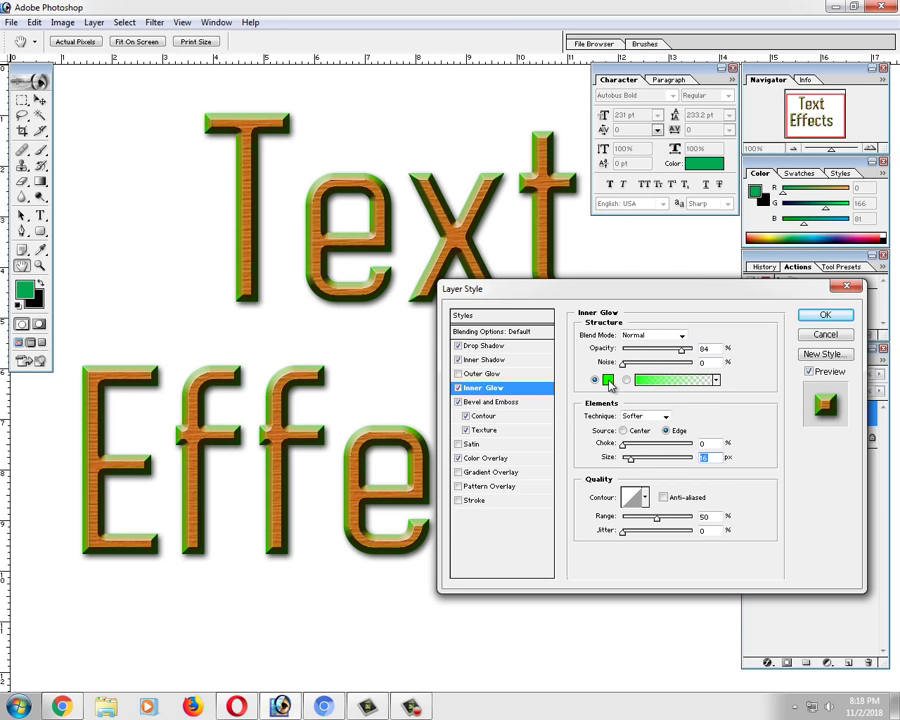
Recolour the Inner Glow red and turn on the Satin effect.
left_click(607, 380)
left_click_drag(668, 422, 651, 443)
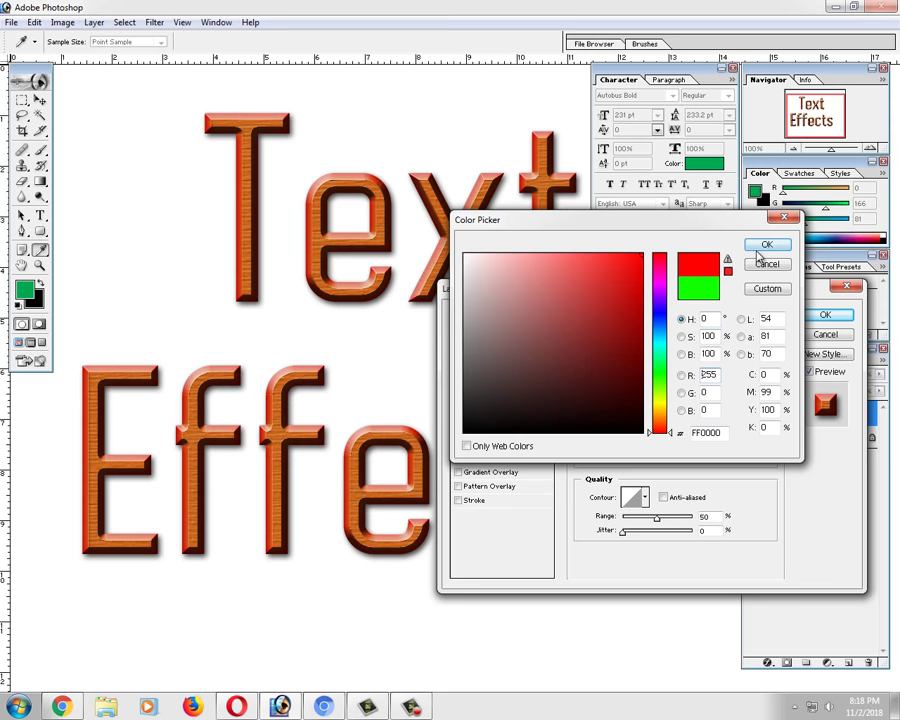
left_click(765, 245)
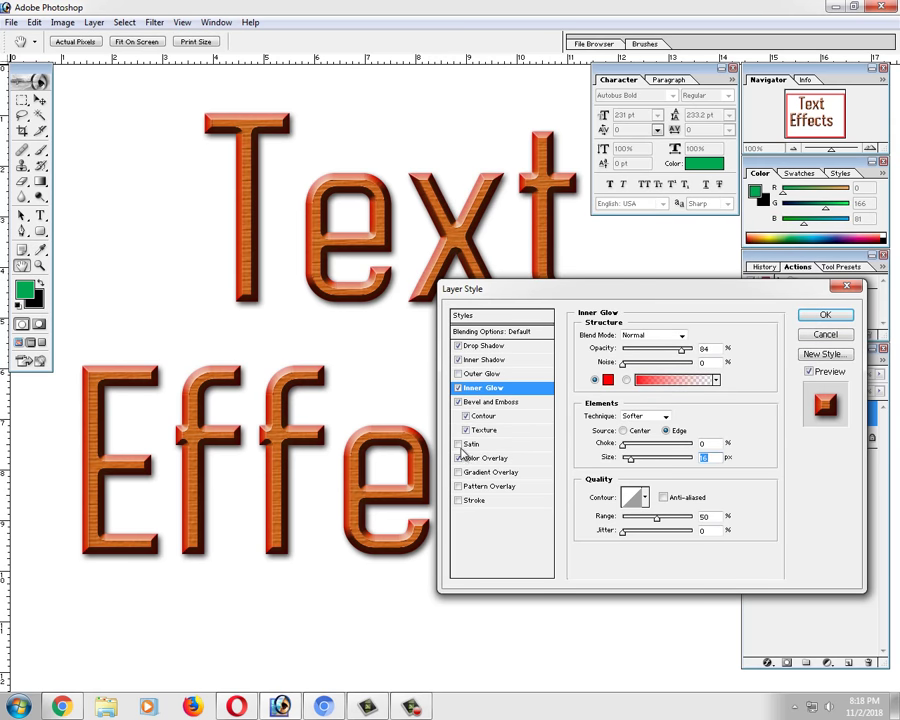
left_click(458, 444)
left_click(474, 446)
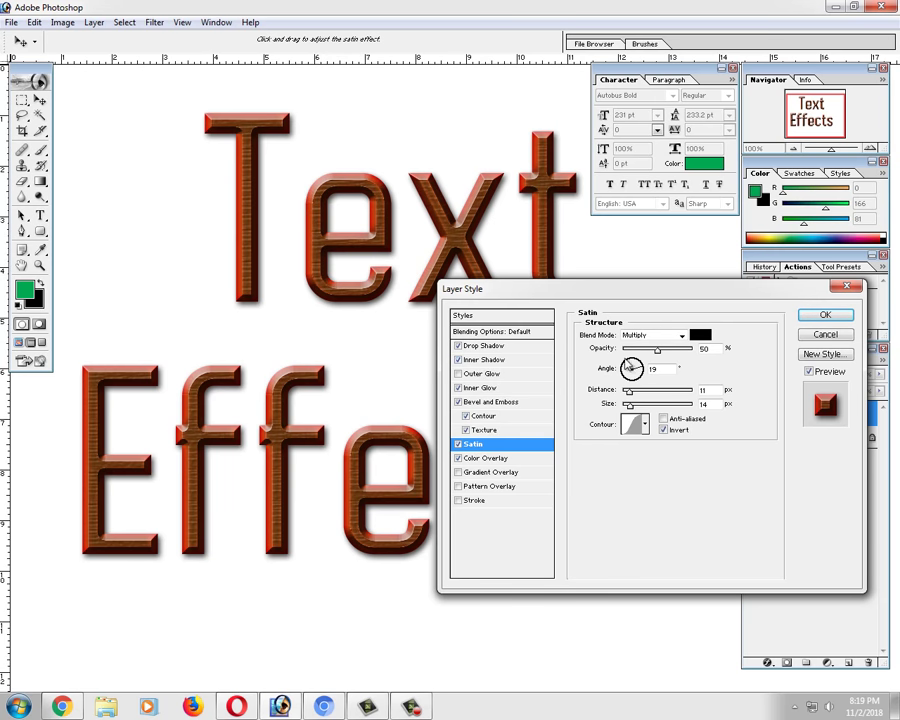
Lower Satin opacity to about 31%, then switch off Satin and Color Overlay.
left_click_drag(655, 350, 643, 350)
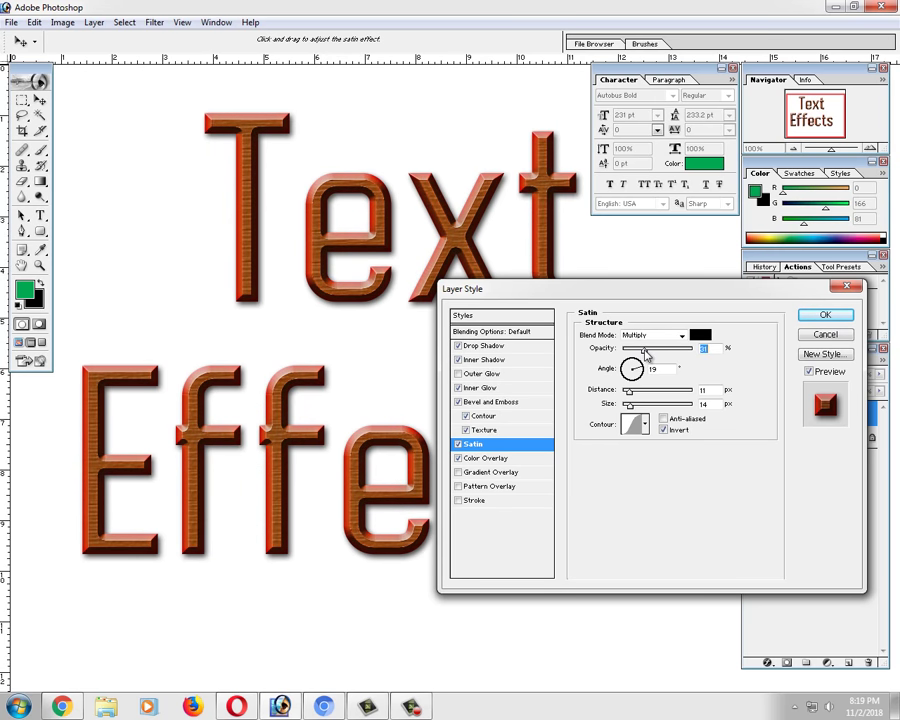
left_click(458, 444)
key("space")
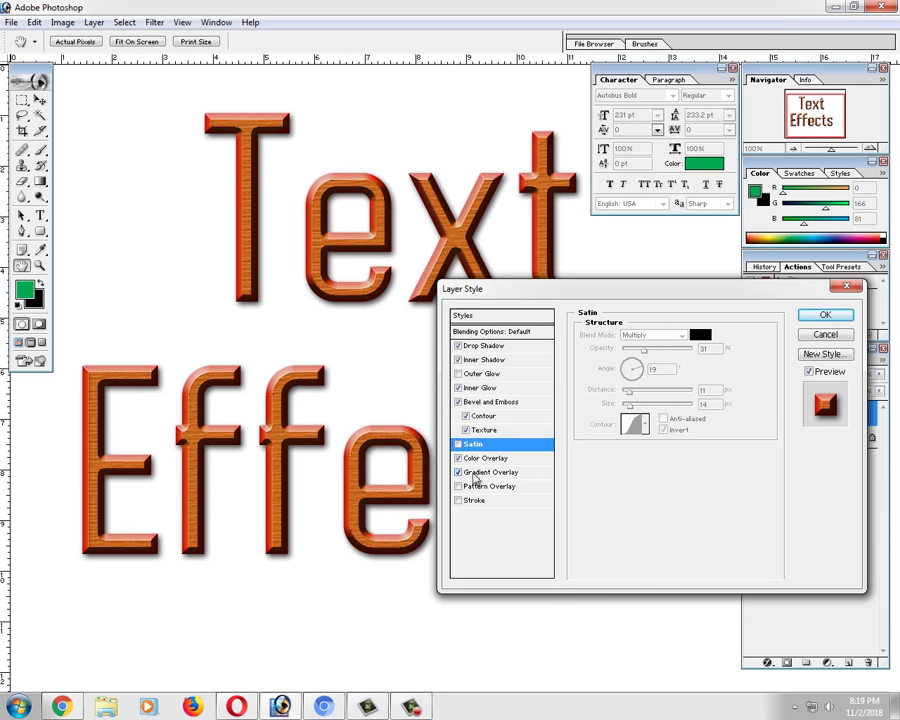
left_click(458, 458)
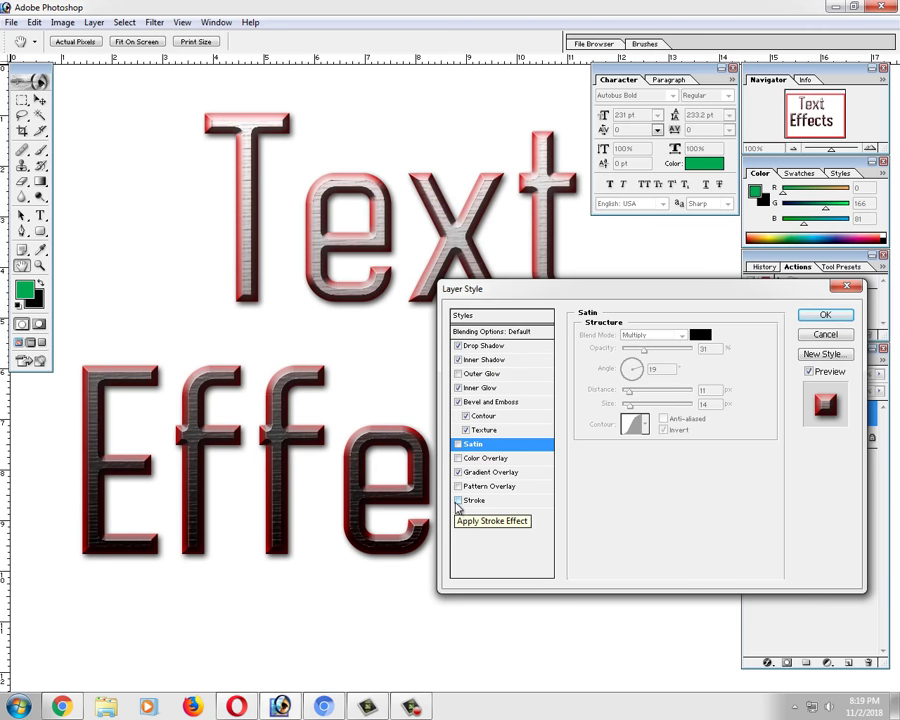
Turn on the Stroke effect, try a green colour and nudge its thickness.
left_click(458, 501)
left_click(478, 500)
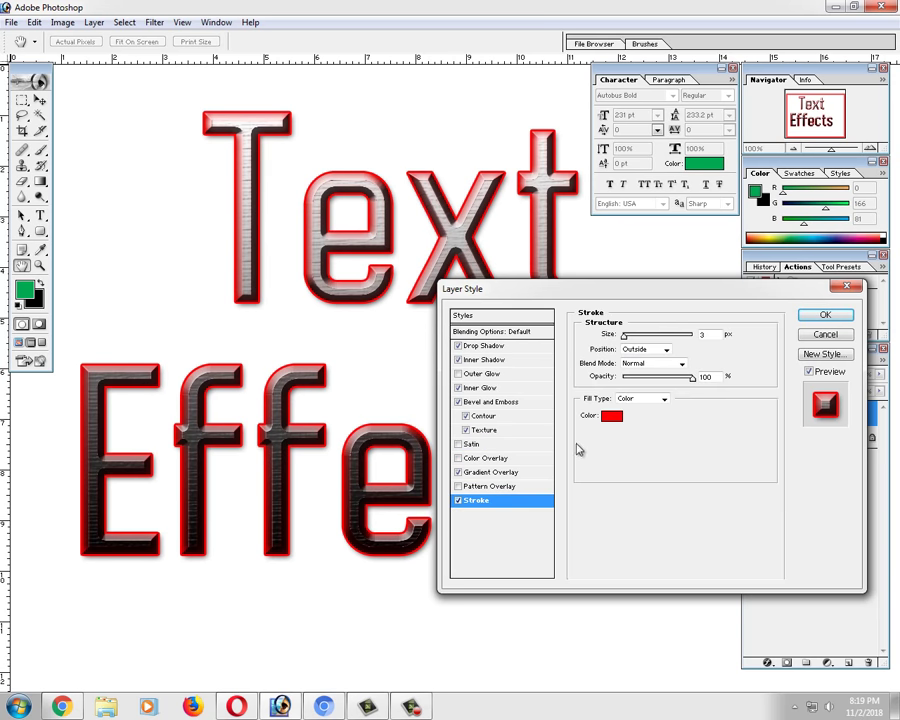
left_click(610, 416)
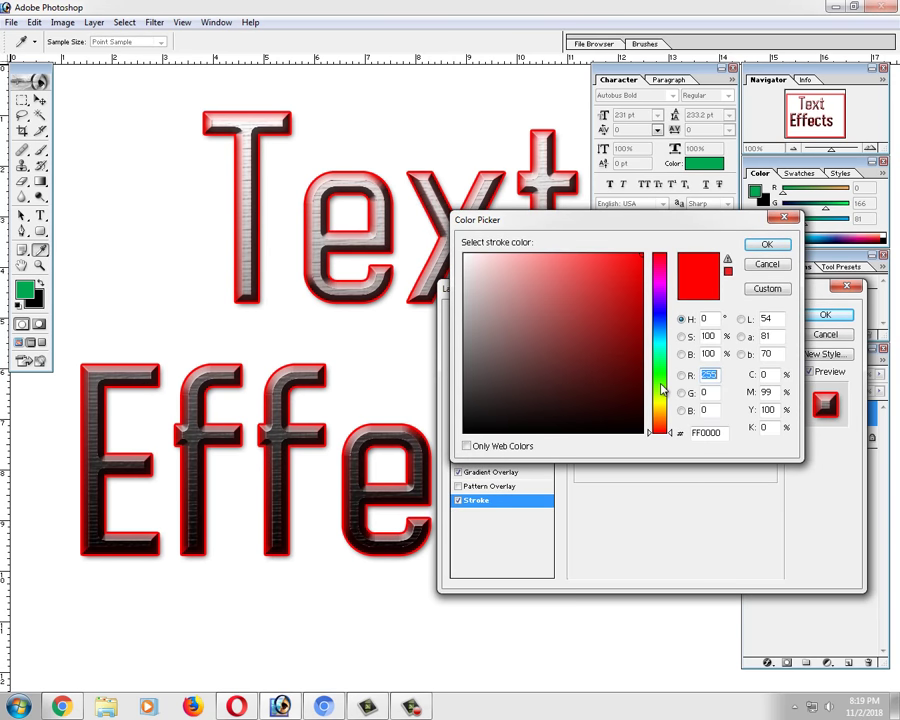
left_click(664, 381)
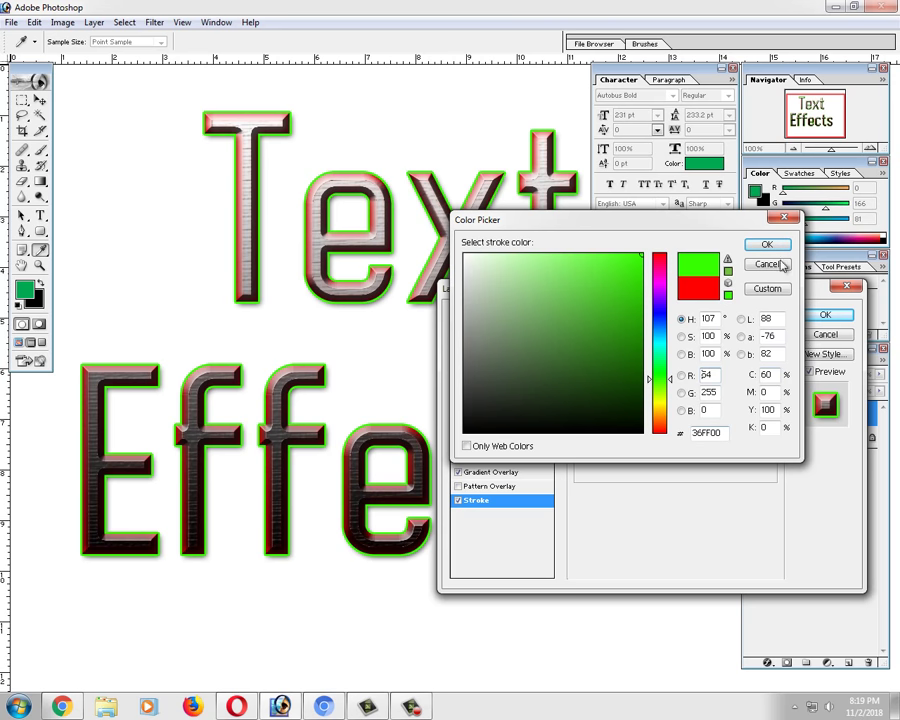
left_click(764, 244)
left_click_drag(624, 336, 628, 336)
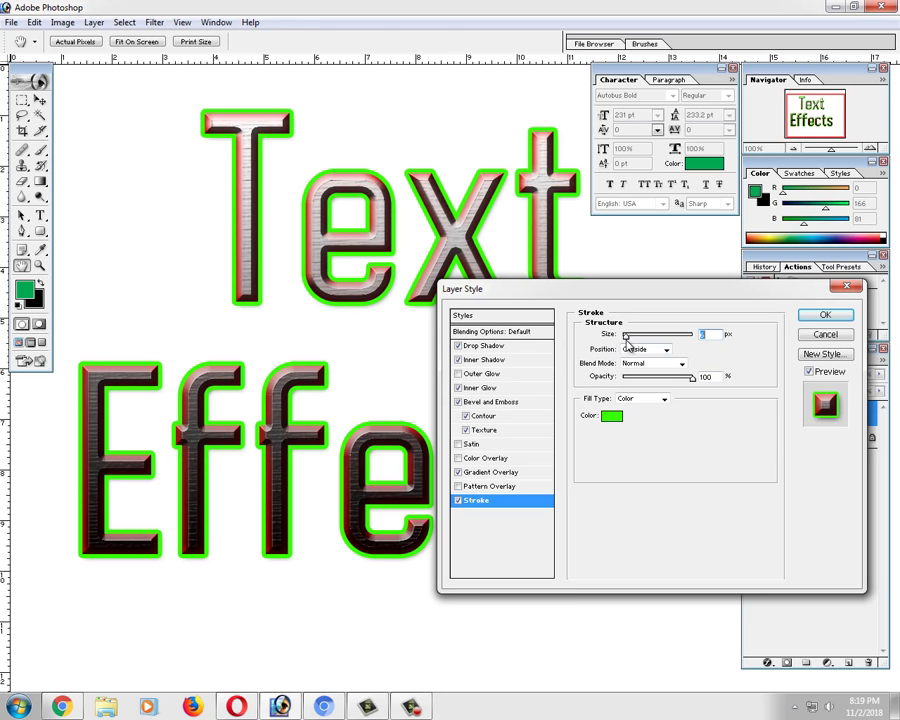
Recolour the stroke teal after trying black, white, grey, green and orange.
left_click(611, 415)
left_click_drag(613, 416, 643, 433)
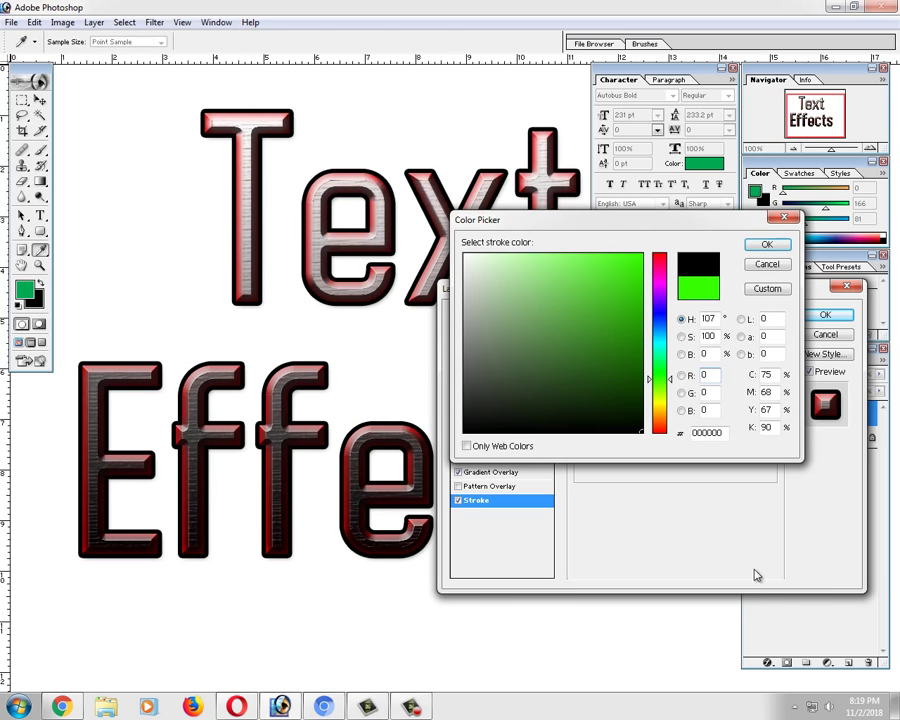
left_click_drag(536, 277, 335, 137)
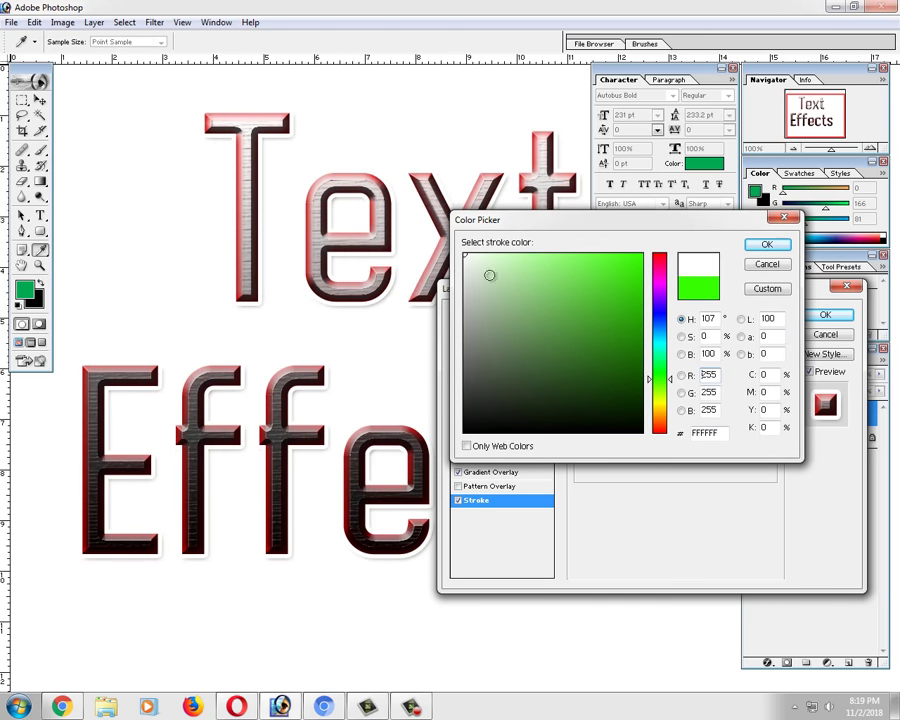
left_click_drag(495, 305, 380, 376)
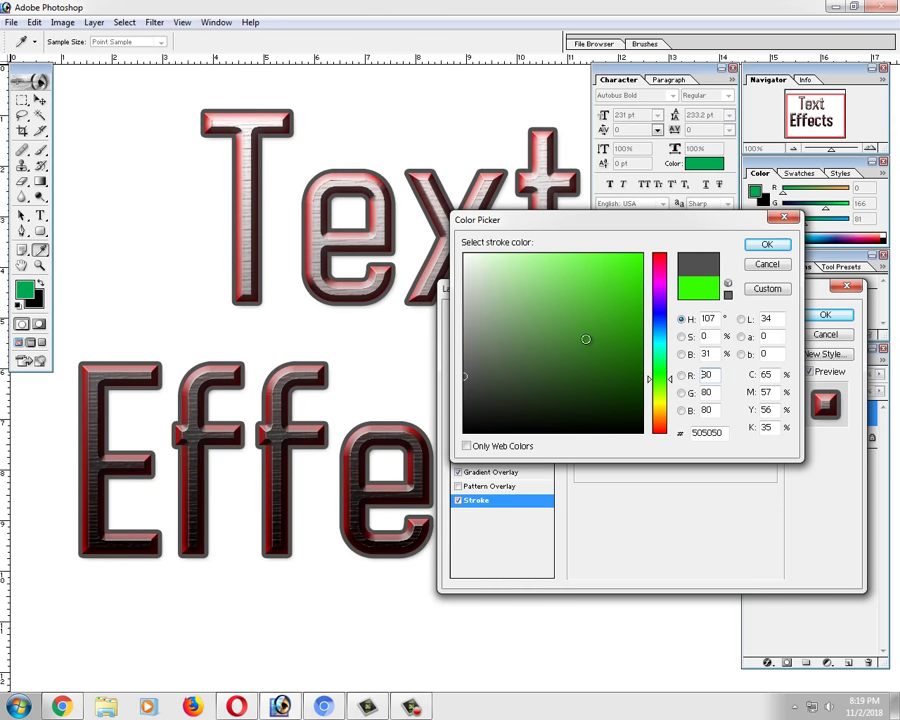
left_click_drag(586, 339, 641, 334)
mouse_move(662, 408)
left_mouse_down()
mouse_move(668, 427)
mouse_move(658, 350)
left_mouse_up()
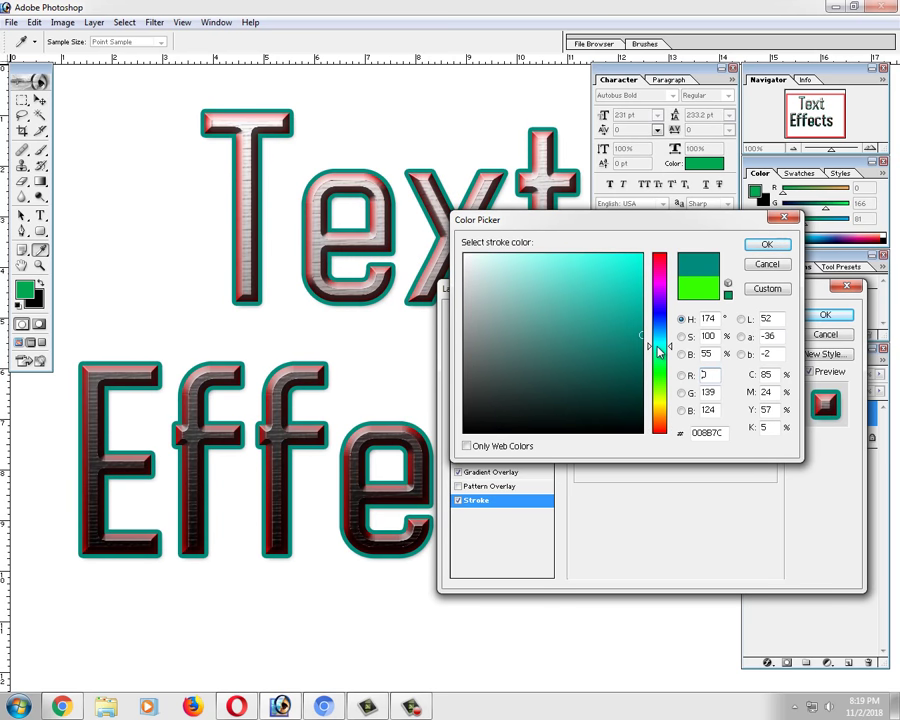
mouse_move(658, 350)
left_mouse_down()
mouse_move(650, 320)
mouse_move(646, 334)
mouse_move(665, 345)
left_mouse_up()
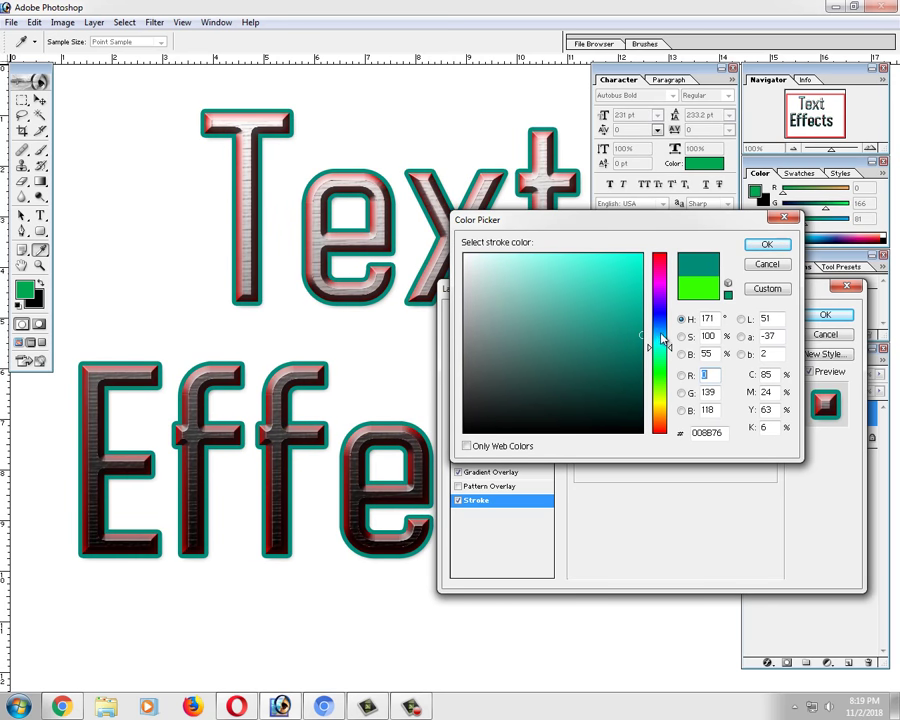
left_click(766, 244)
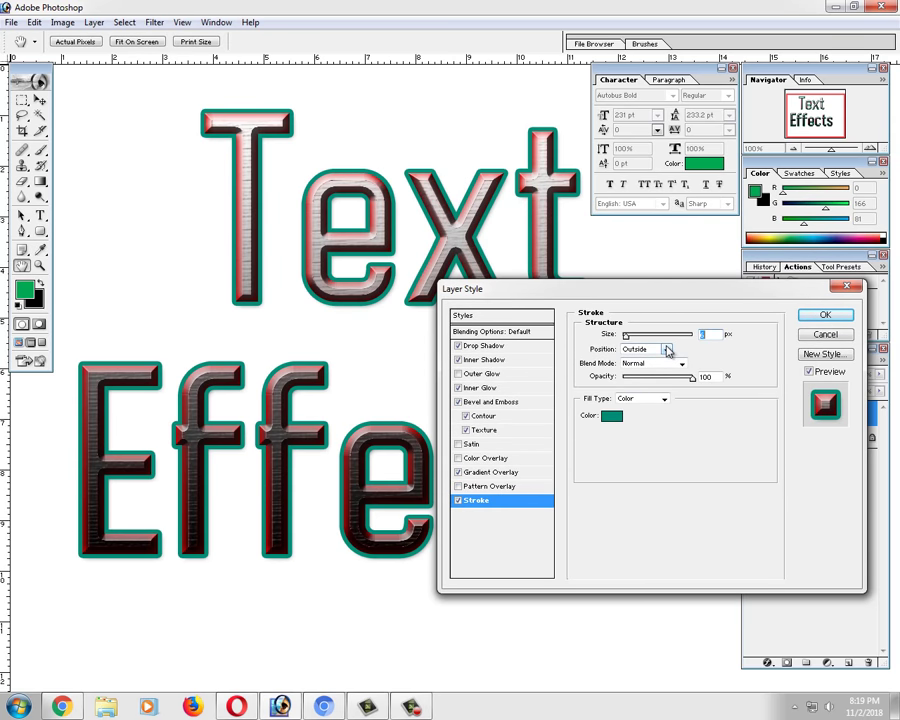
type("6")
Try the Inside and Center positions, then set the stroke Outside and thicken it to 8 px.
left_click(666, 349)
left_click(660, 368)
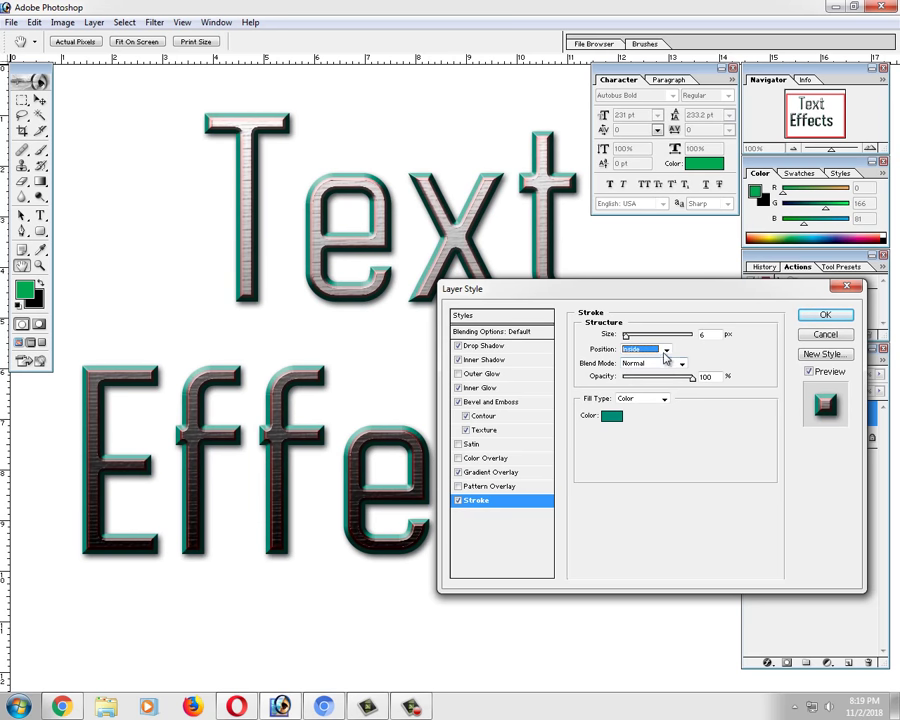
left_click(664, 349)
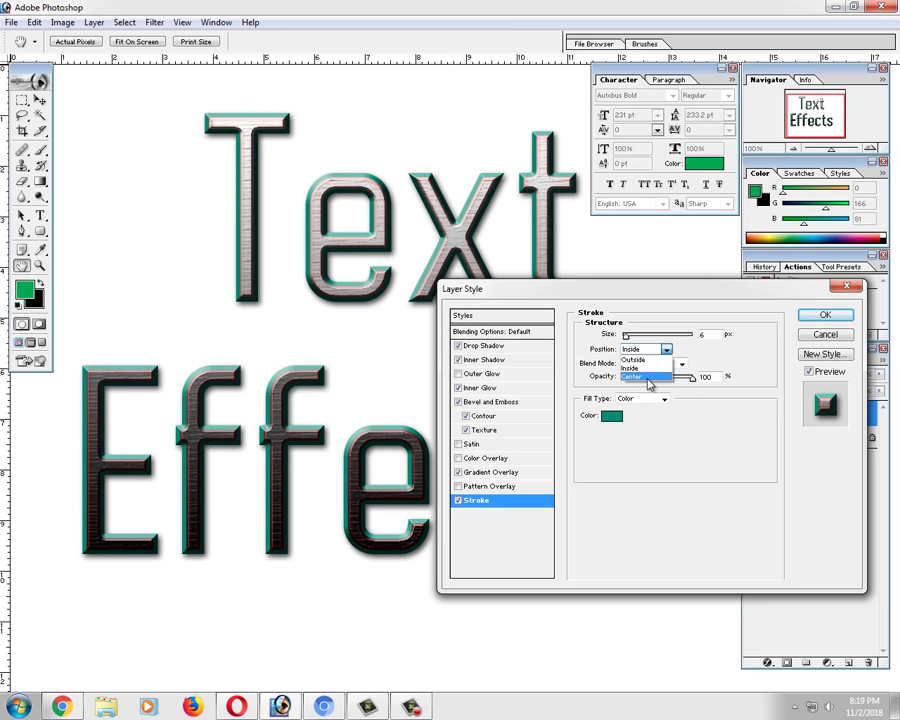
left_click(648, 377)
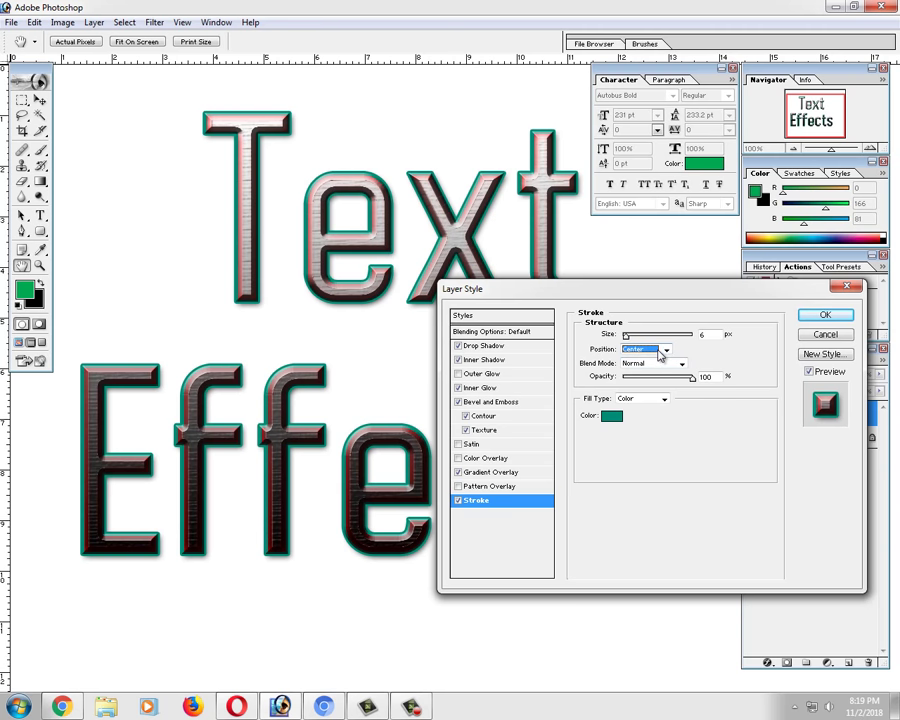
left_click(660, 352)
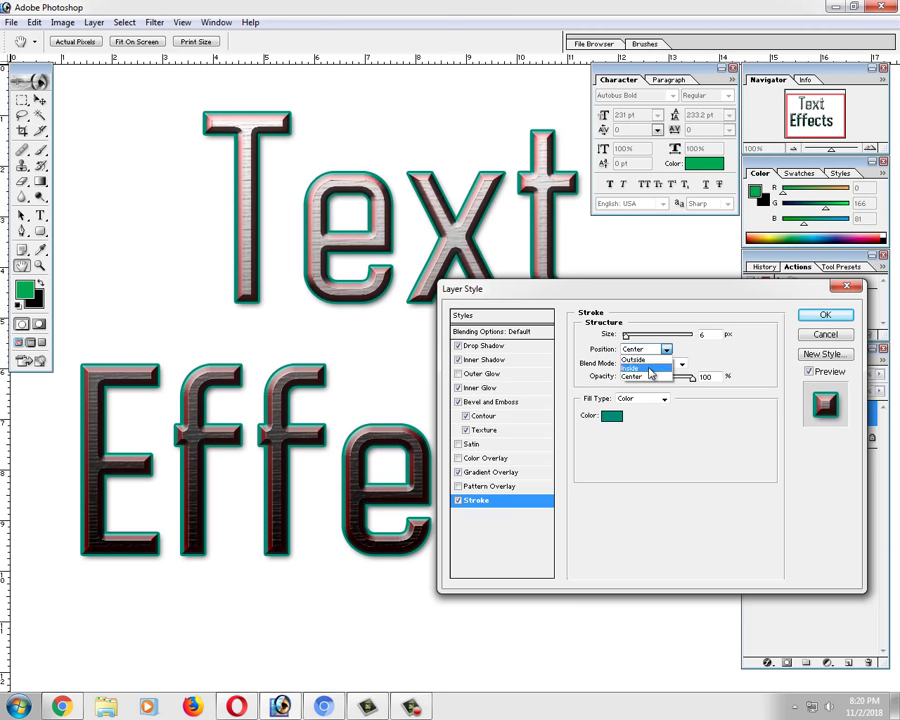
left_click(650, 360)
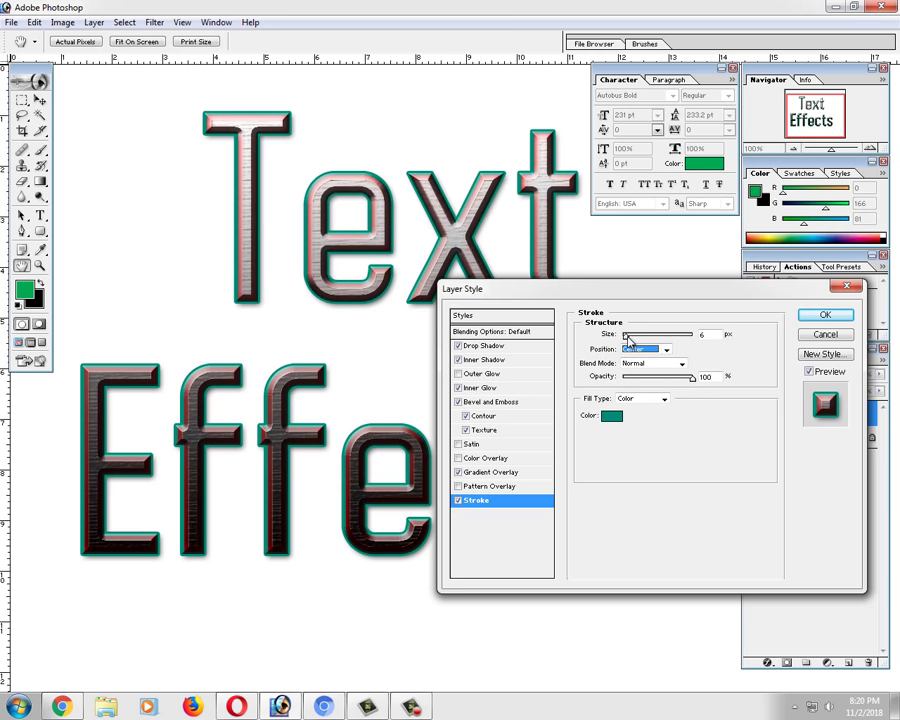
left_click_drag(629, 339, 629, 340)
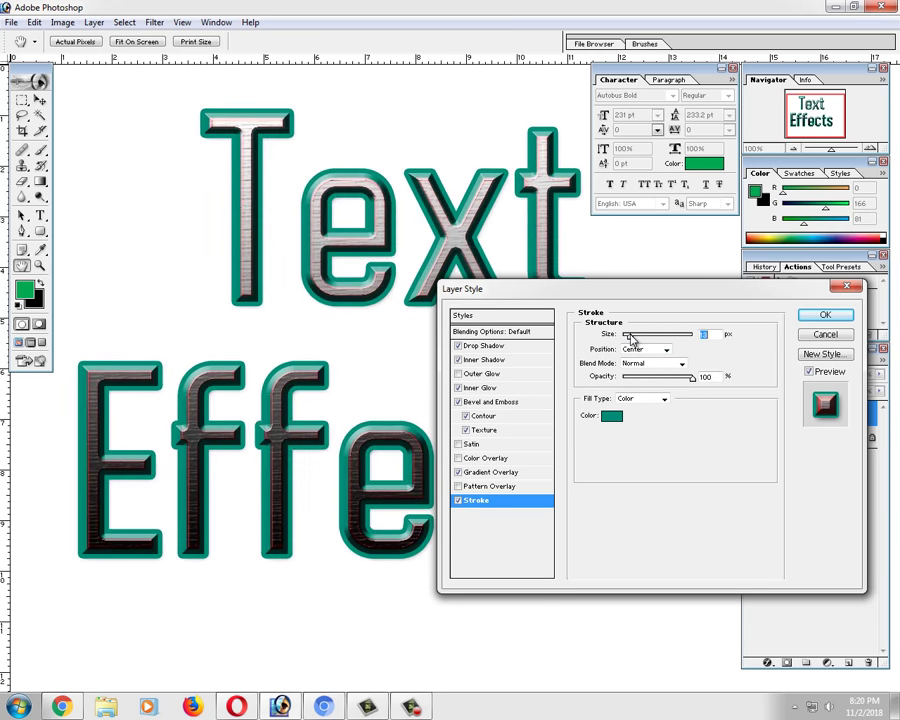
key("Return")
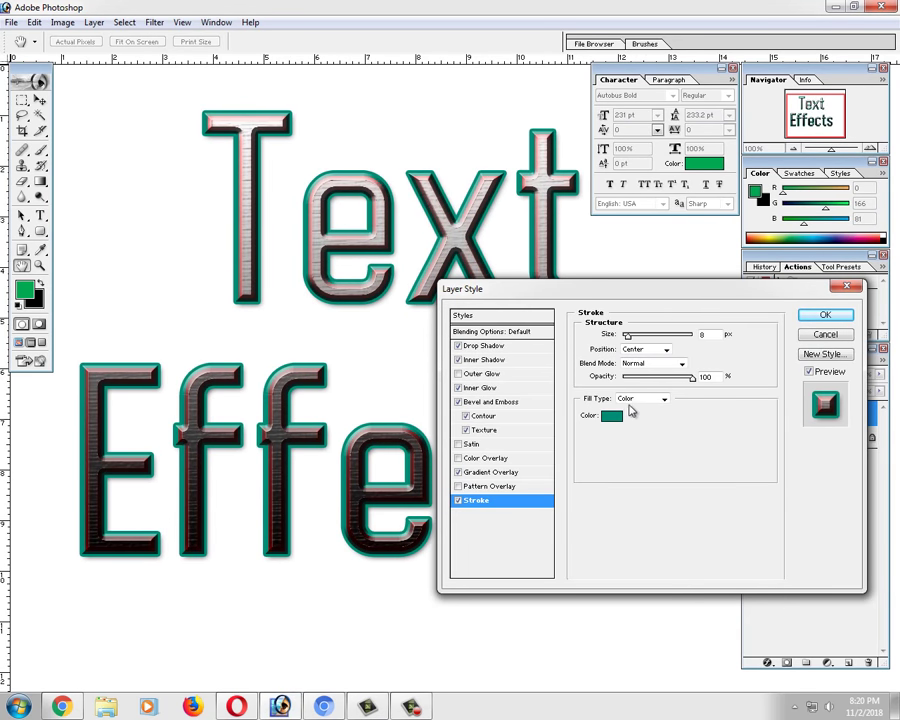
Keep the stroke Outside in Normal blend mode, restoring opacity to 100% after trying 43%.
left_click(645, 349)
left_click(648, 358)
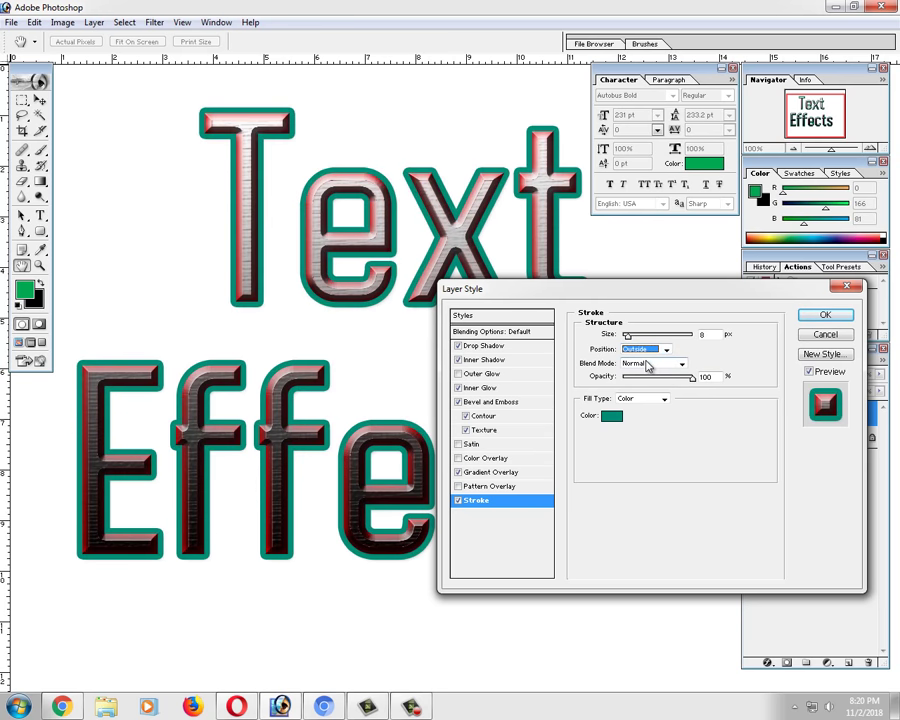
left_click(679, 364)
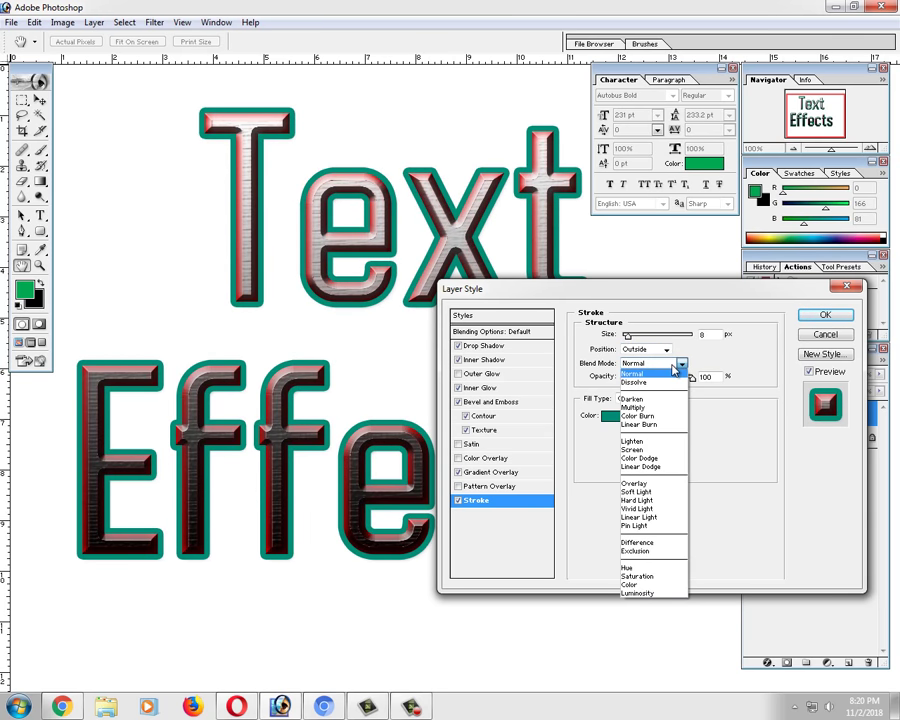
left_click(674, 372)
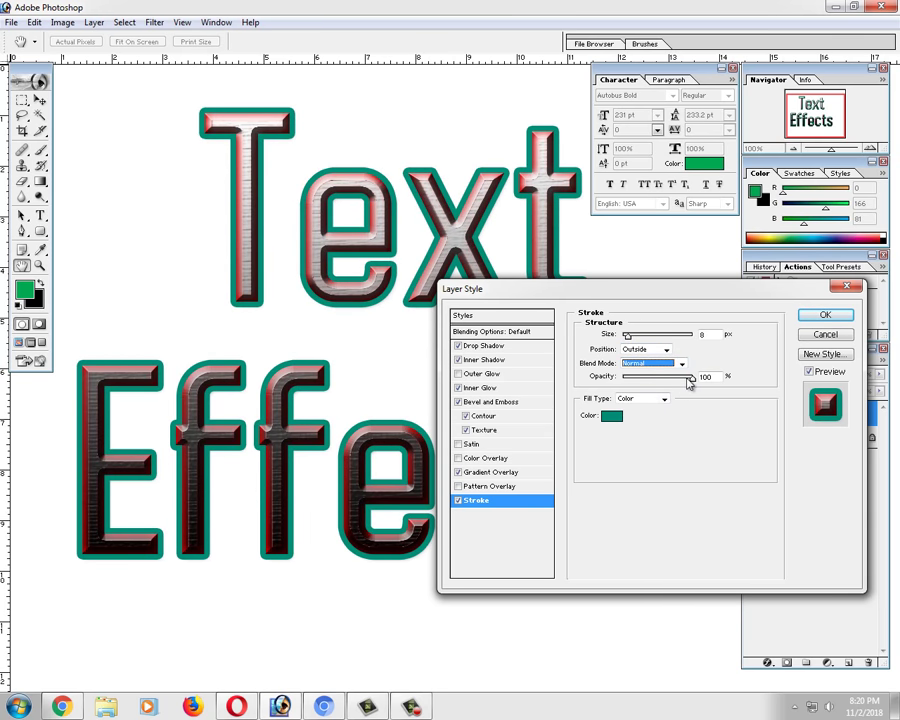
left_click_drag(692, 379, 640, 381)
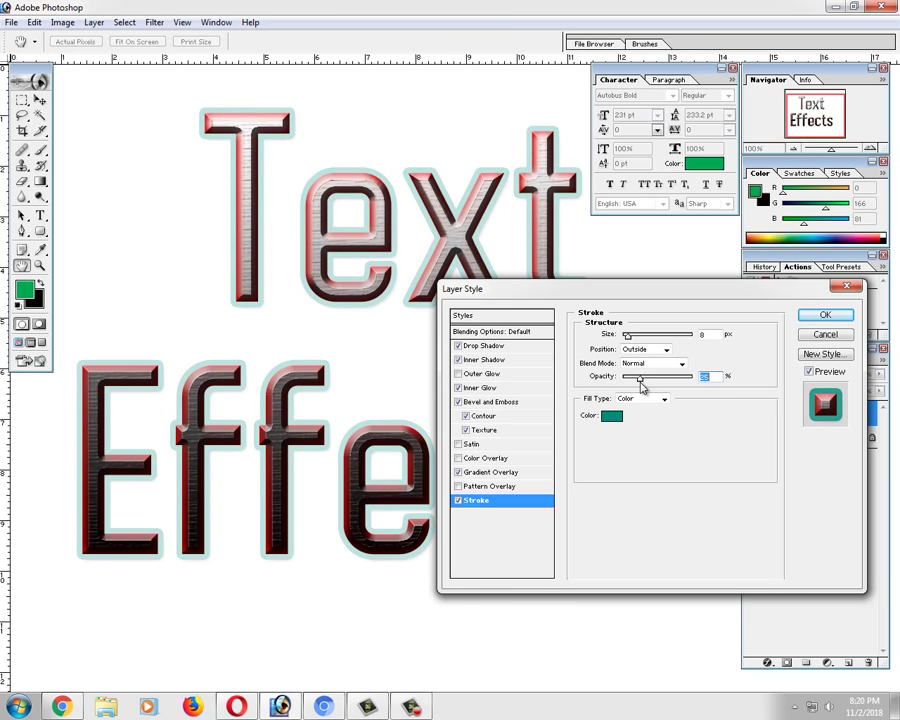
left_click_drag(640, 381, 728, 400)
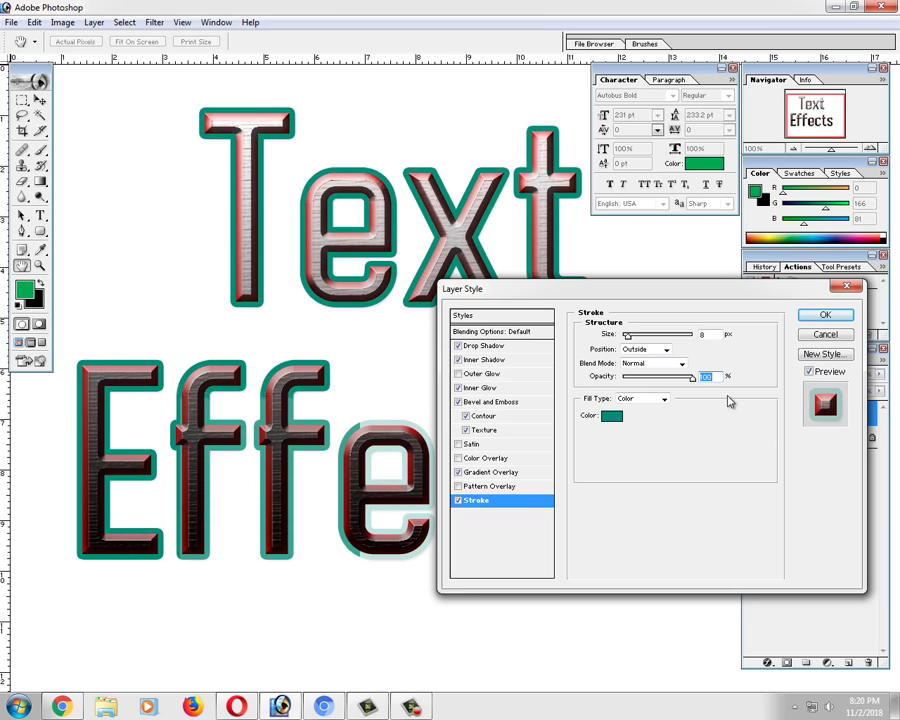
left_click(656, 366)
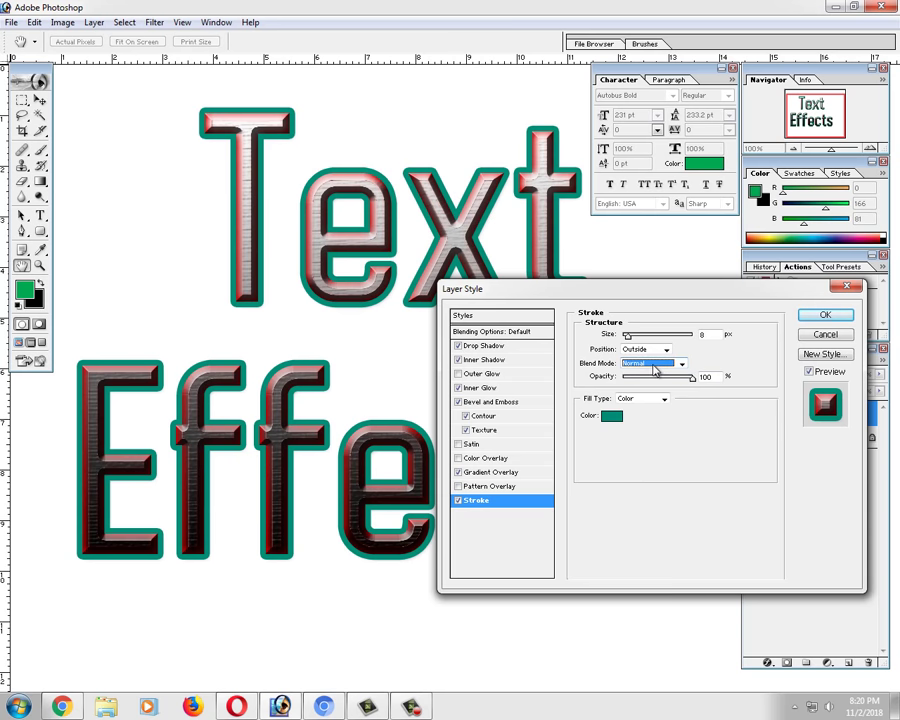
left_click(478, 505)
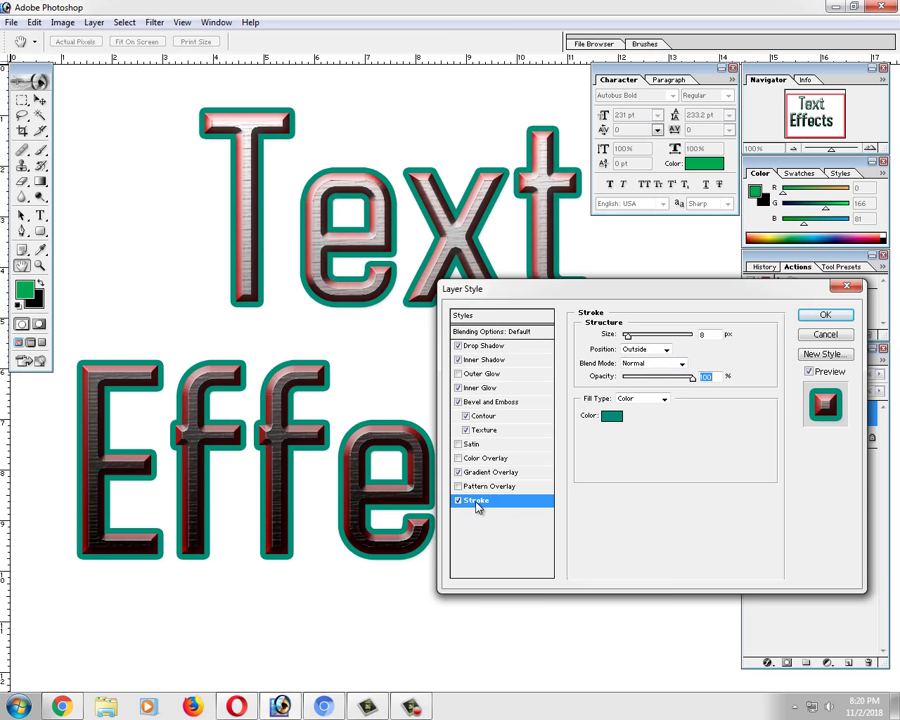
left_click(664, 399)
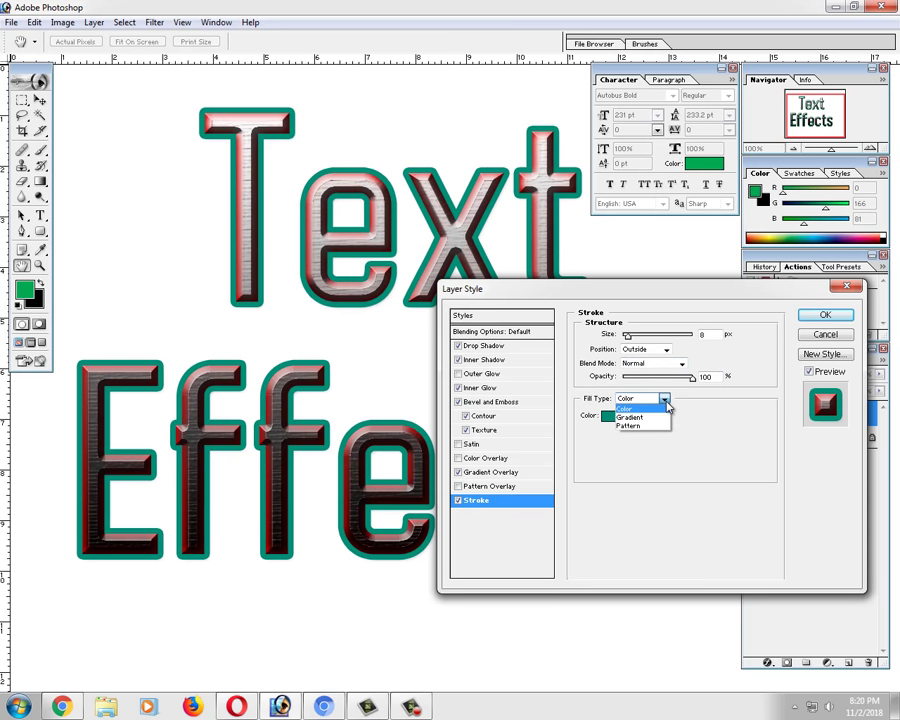
Switch the stroke Fill Type to Gradient and choose the Transparent Rainbow preset.
left_click(630, 417)
left_click(657, 421)
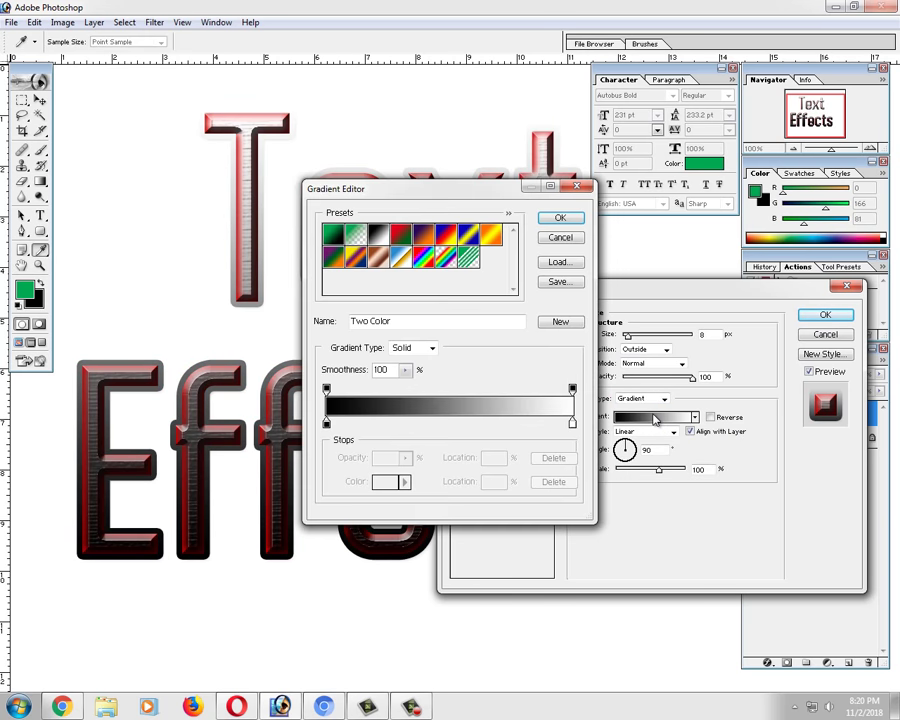
left_click_drag(428, 203, 600, 208)
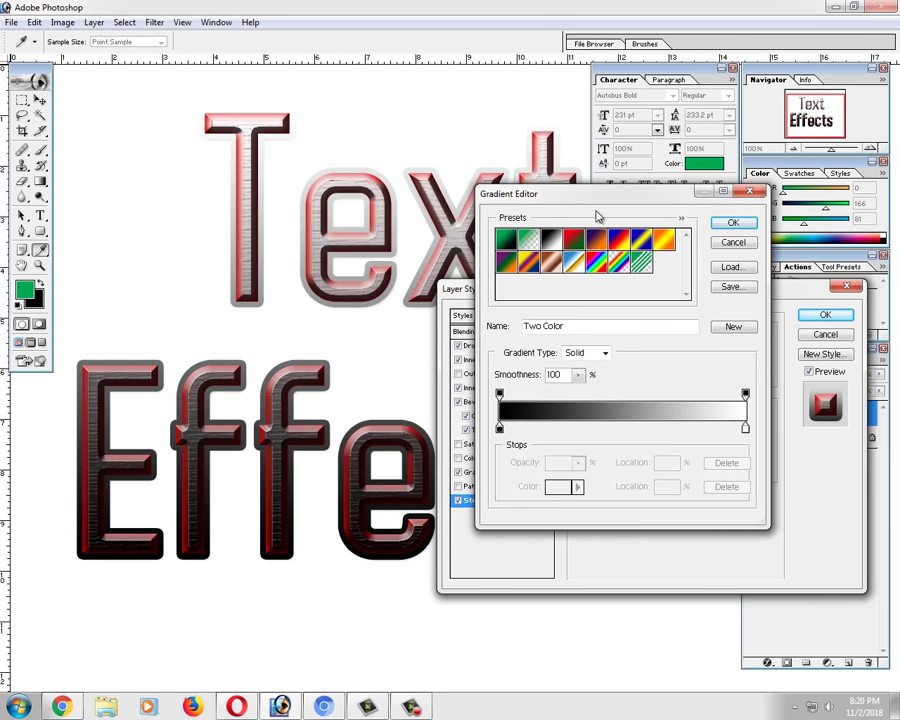
left_click(551, 238)
left_click(546, 266)
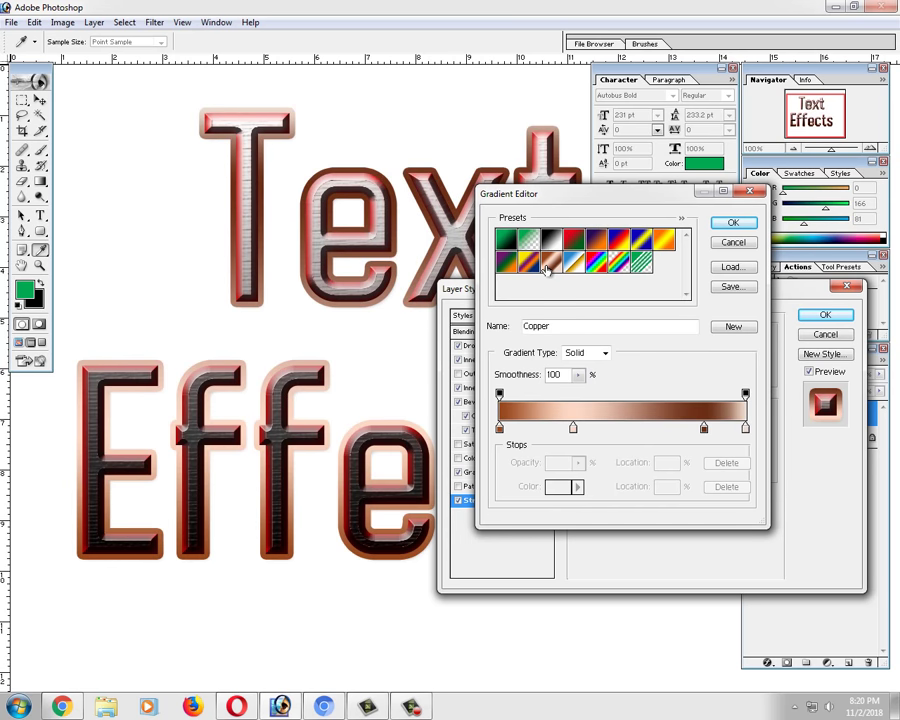
left_click(572, 263)
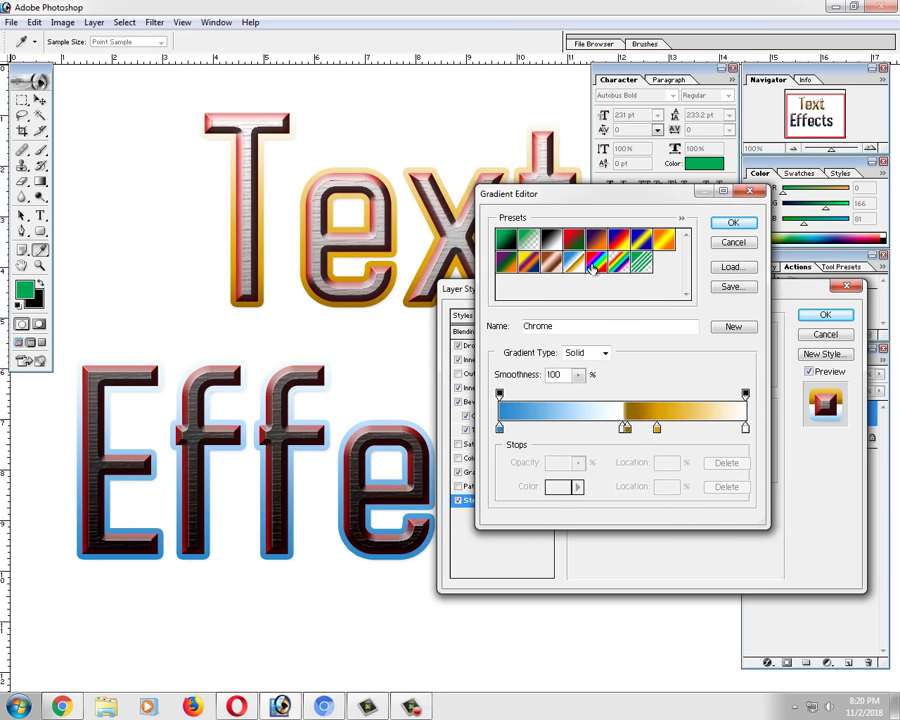
left_click(594, 264)
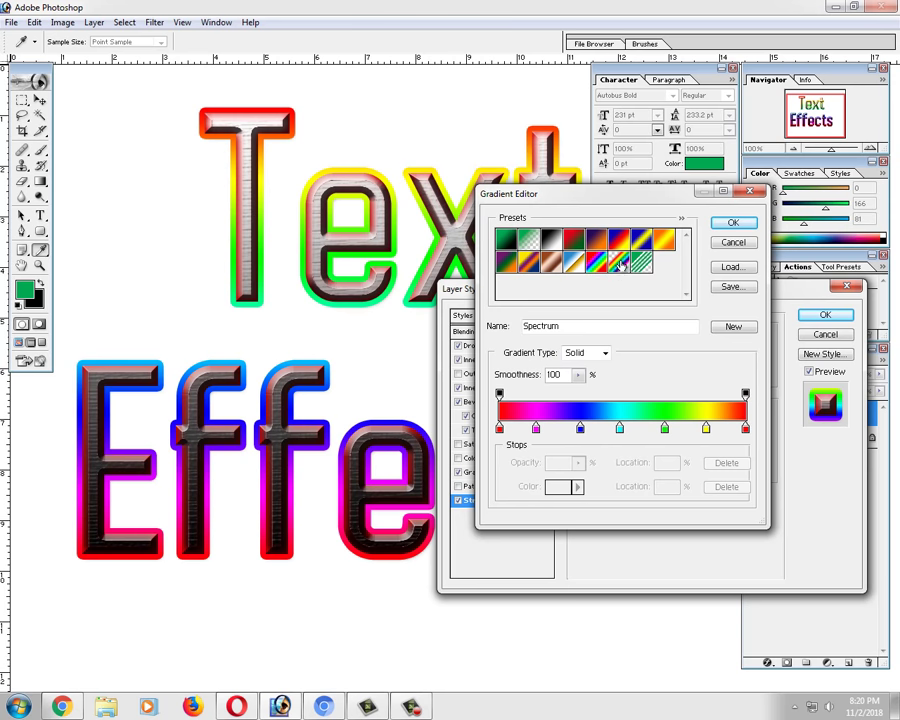
left_click(619, 264)
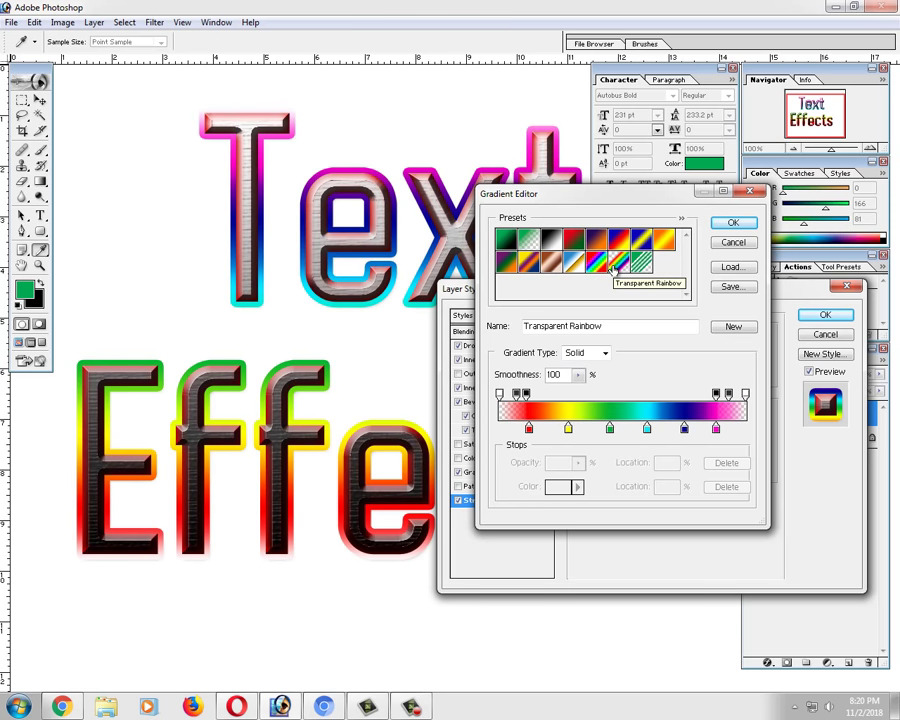
Recolour the green gradient stop to near-white.
left_click(610, 429)
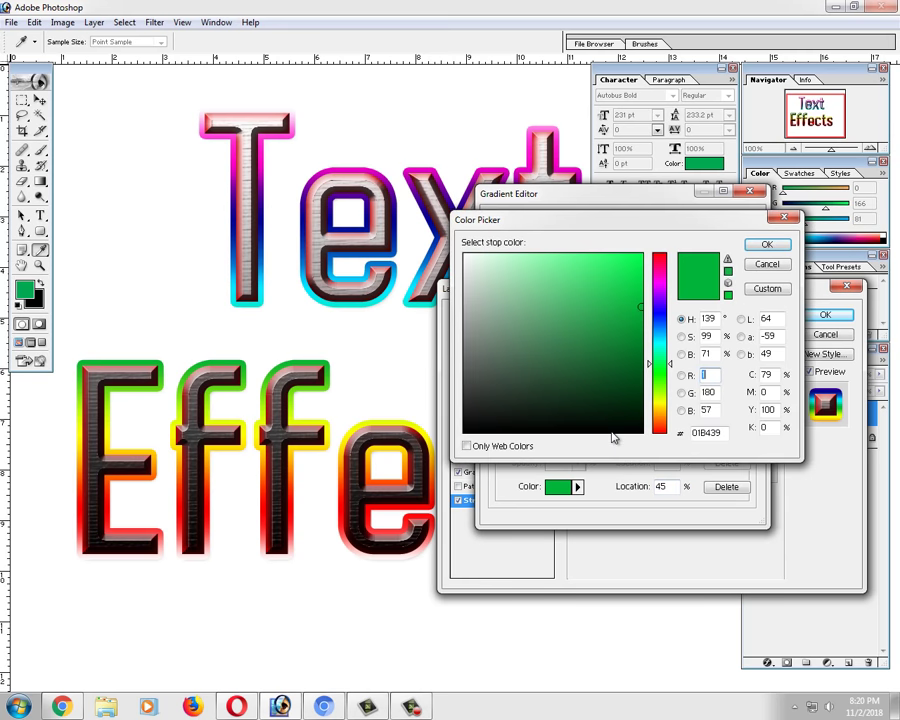
left_click_drag(619, 401, 685, 503)
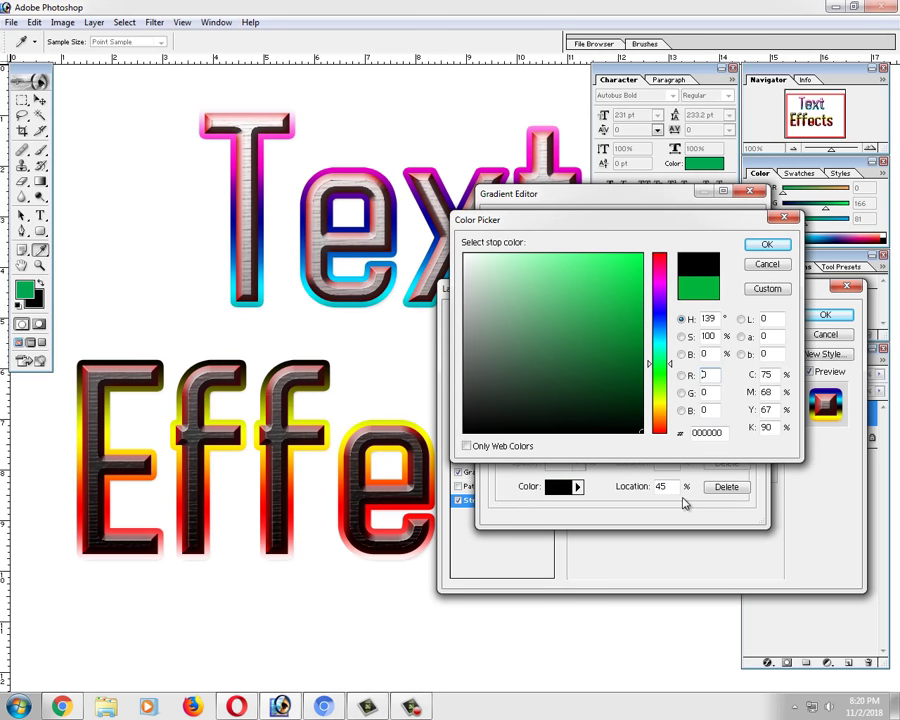
left_click_drag(664, 419, 690, 257)
type("255")
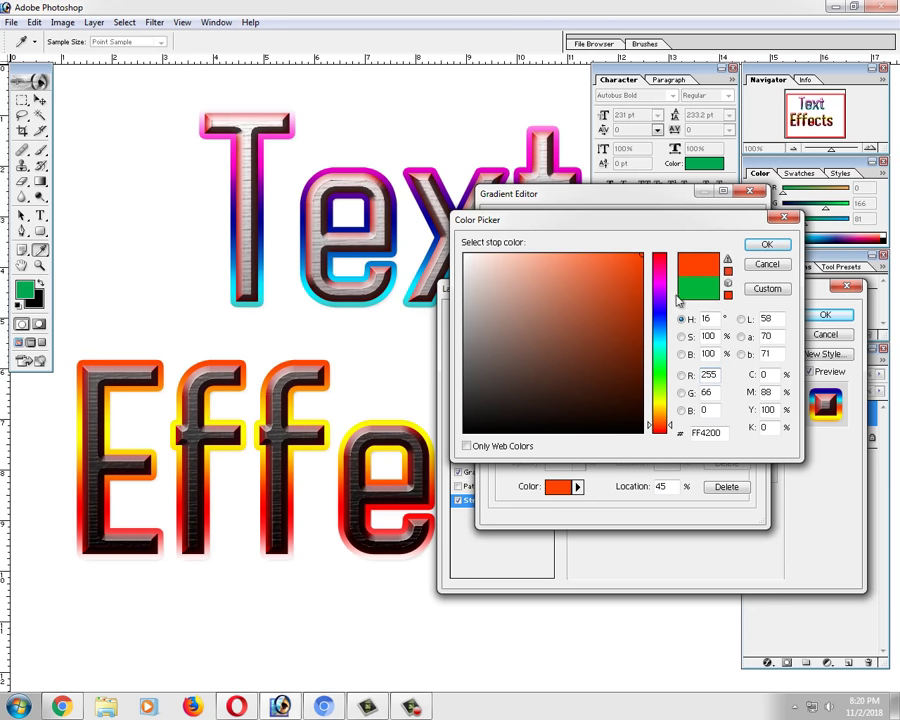
left_click_drag(664, 425, 664, 432)
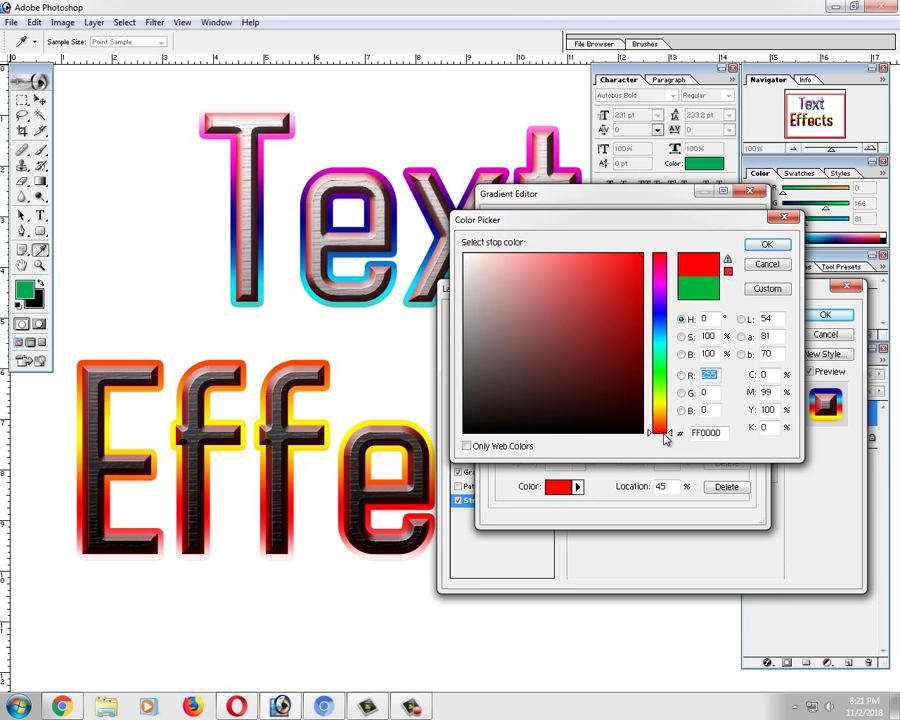
left_click(640, 326)
left_click(642, 257)
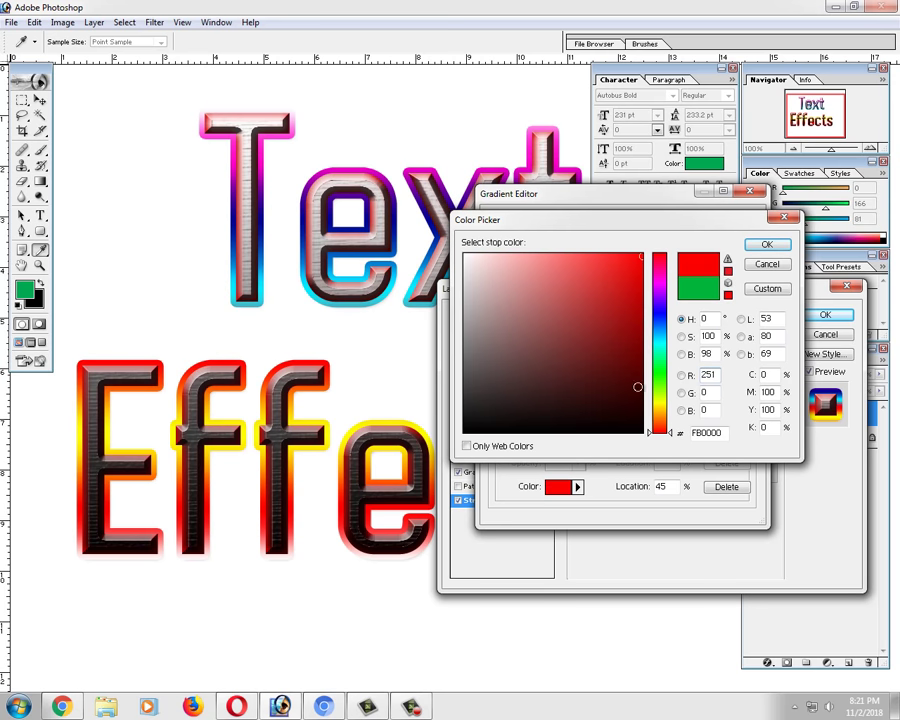
left_click_drag(485, 256, 468, 255)
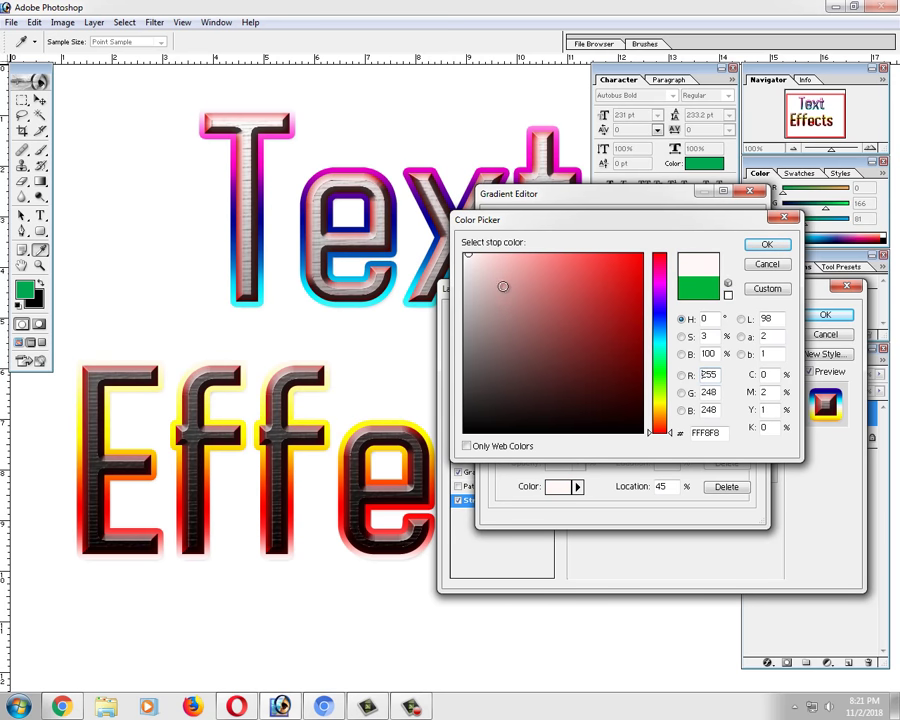
left_click(763, 248)
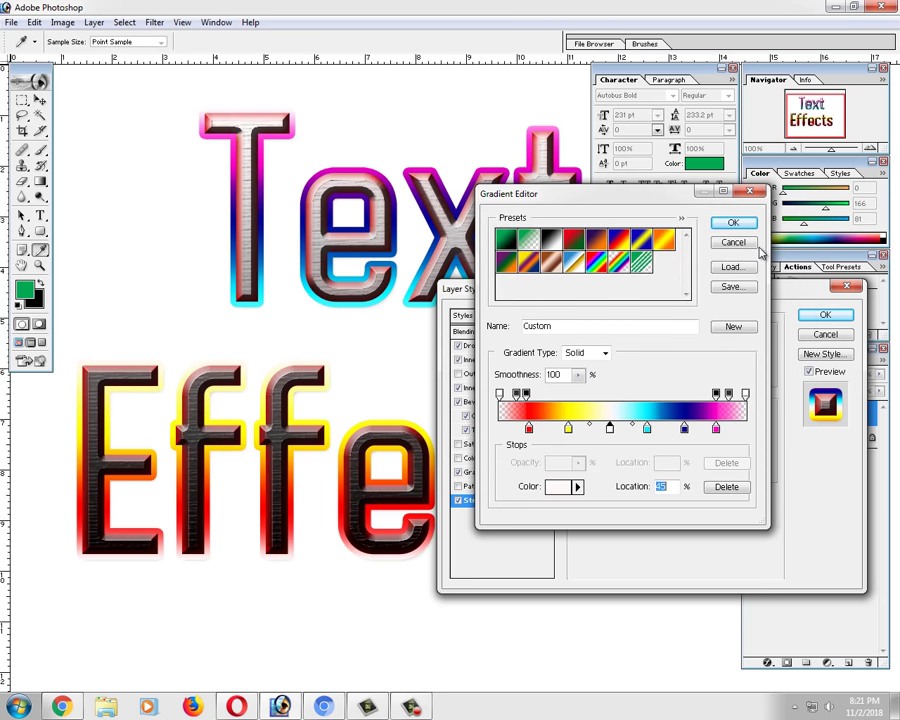
Make the stop at 88 cyan and the stop at 75 violet-blue, then accept the gradient.
left_click(716, 428)
double_click(716, 428)
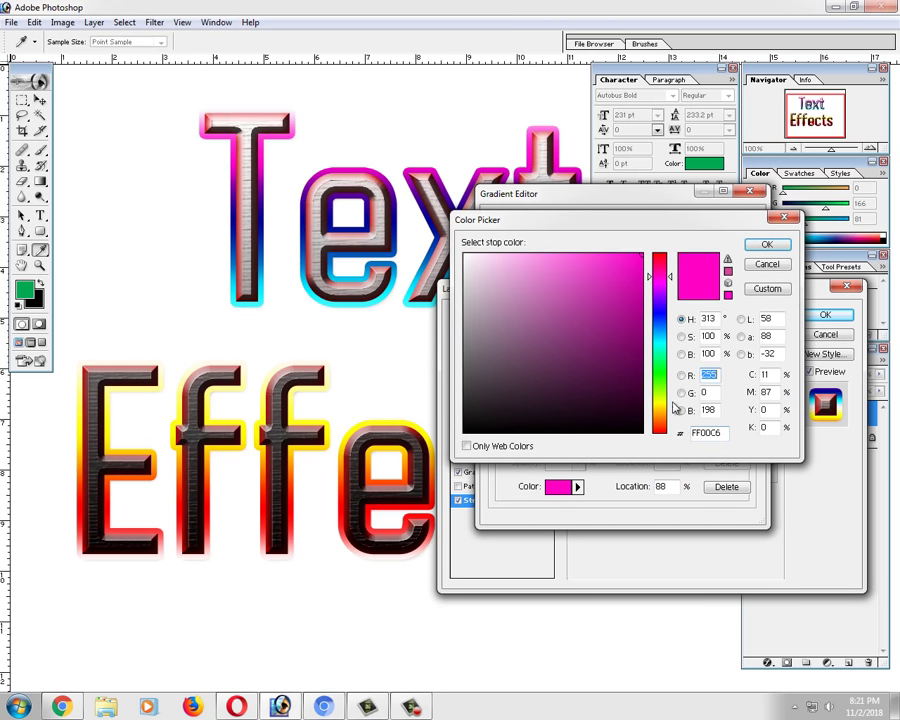
mouse_move(660, 384)
left_mouse_down()
mouse_move(646, 378)
mouse_move(658, 341)
left_mouse_up()
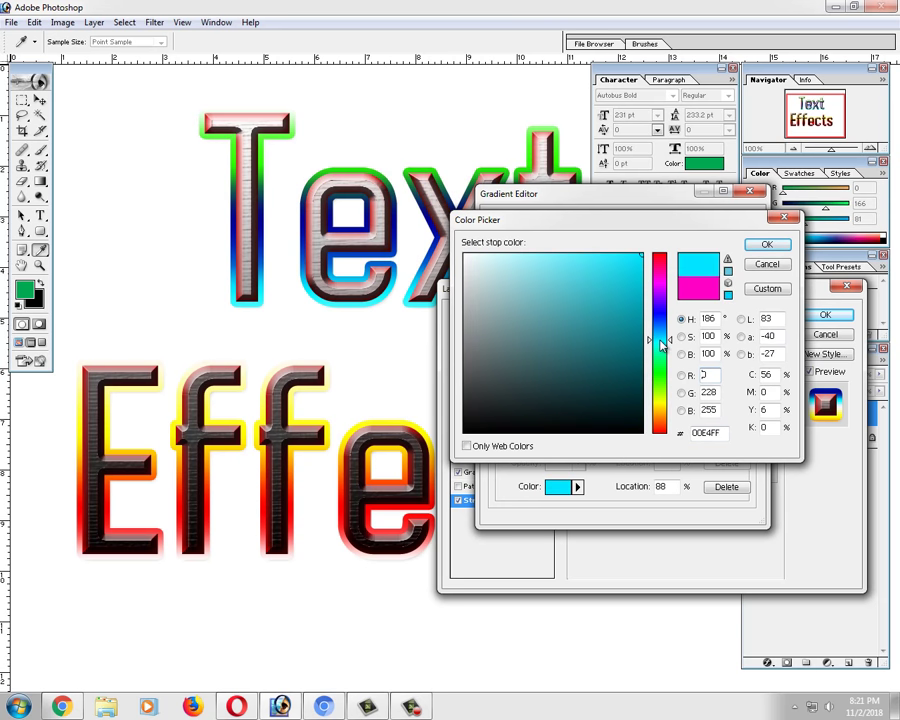
left_click(766, 245)
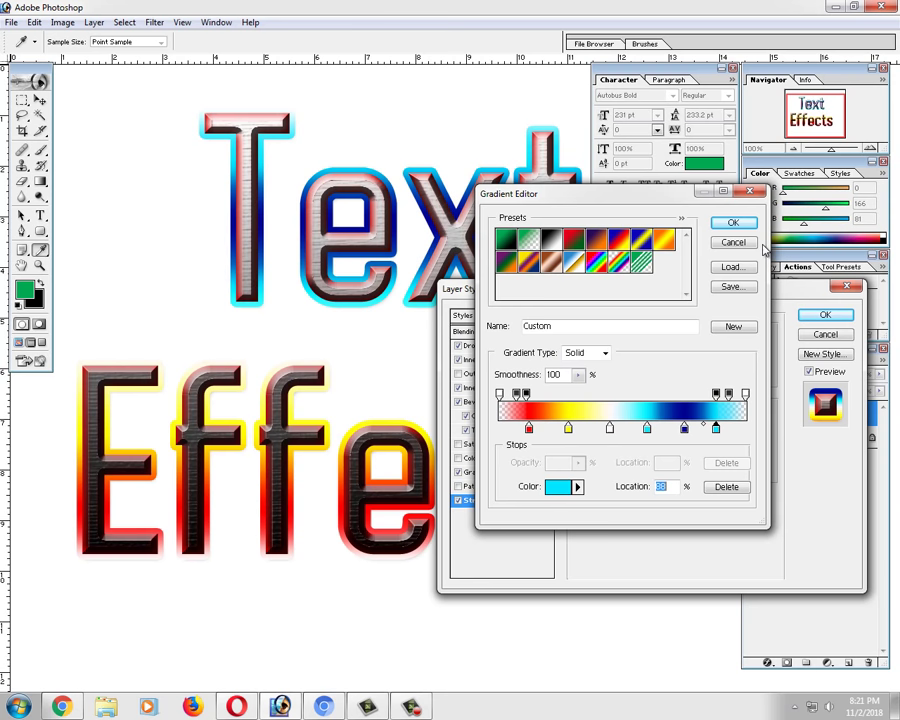
double_click(685, 429)
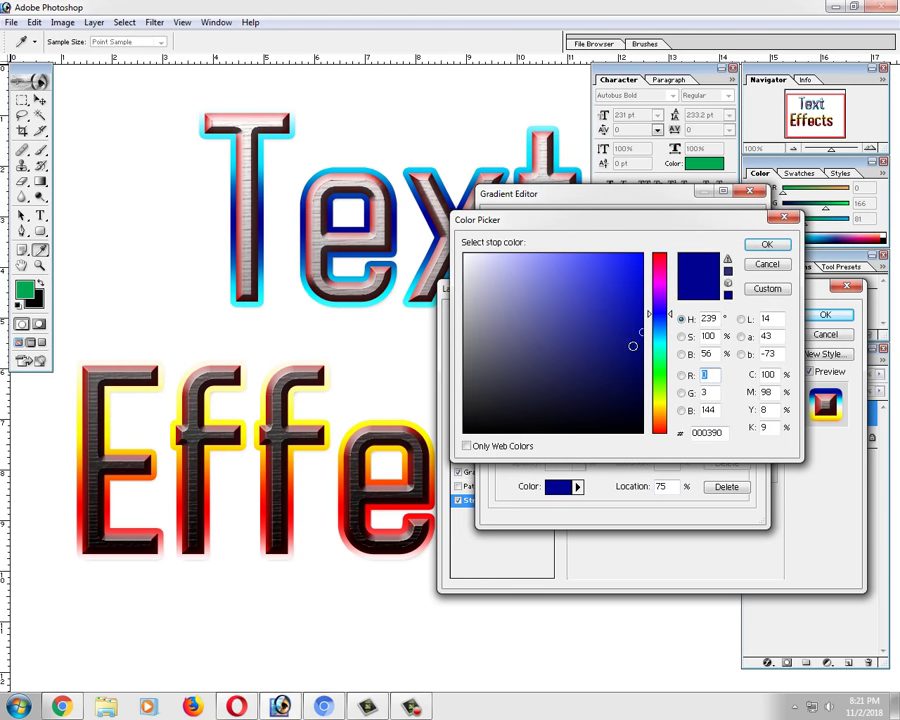
mouse_move(642, 331)
left_mouse_down()
mouse_move(657, 358)
mouse_move(643, 296)
left_mouse_up()
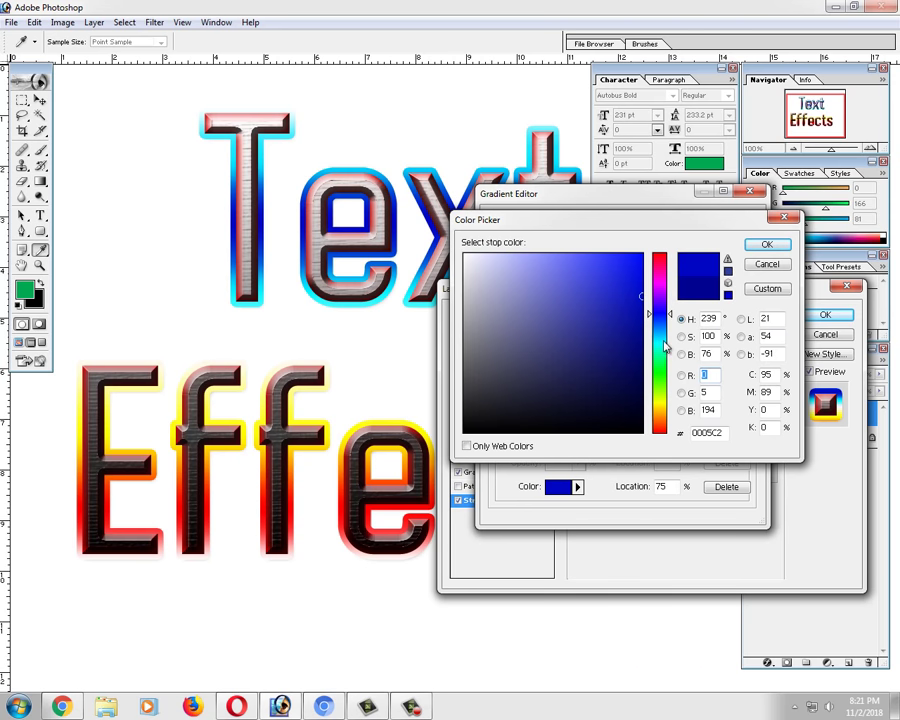
left_click_drag(665, 346, 659, 333)
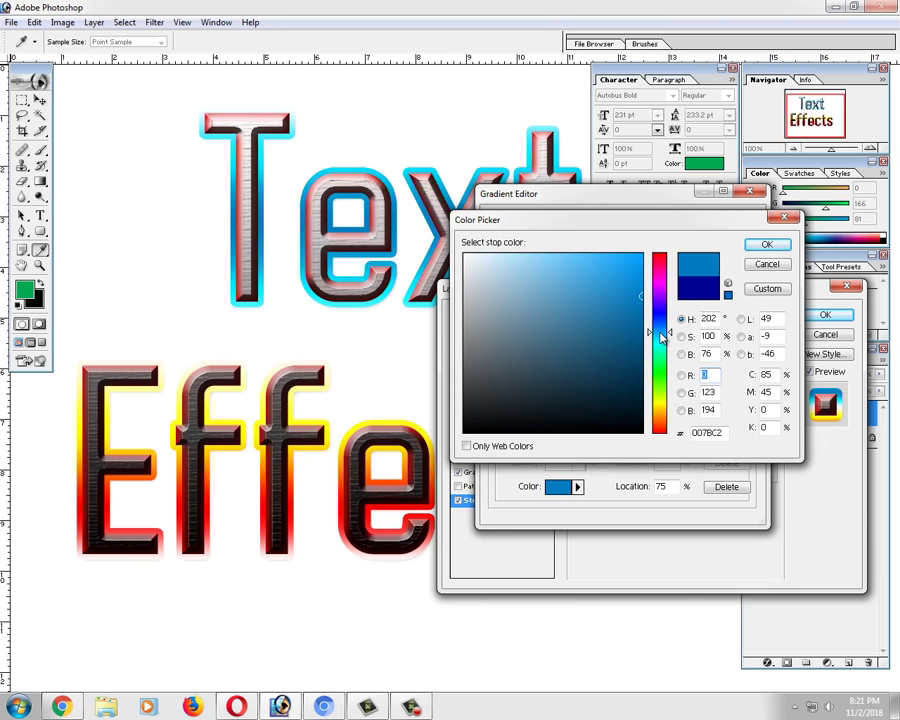
left_click(640, 323)
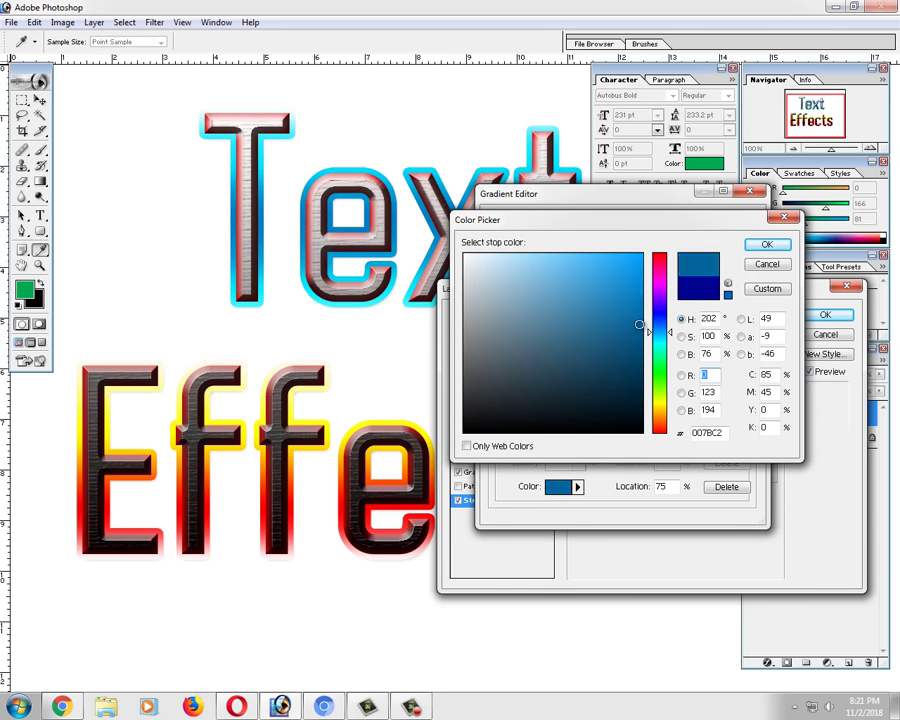
left_click_drag(639, 324, 643, 316)
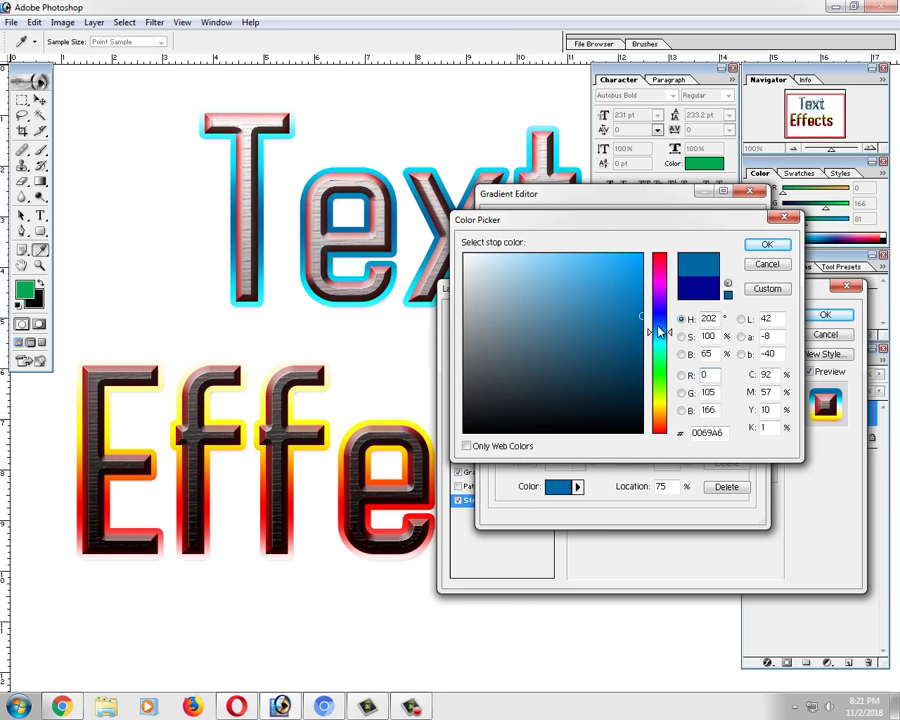
left_click(656, 308)
left_click(767, 245)
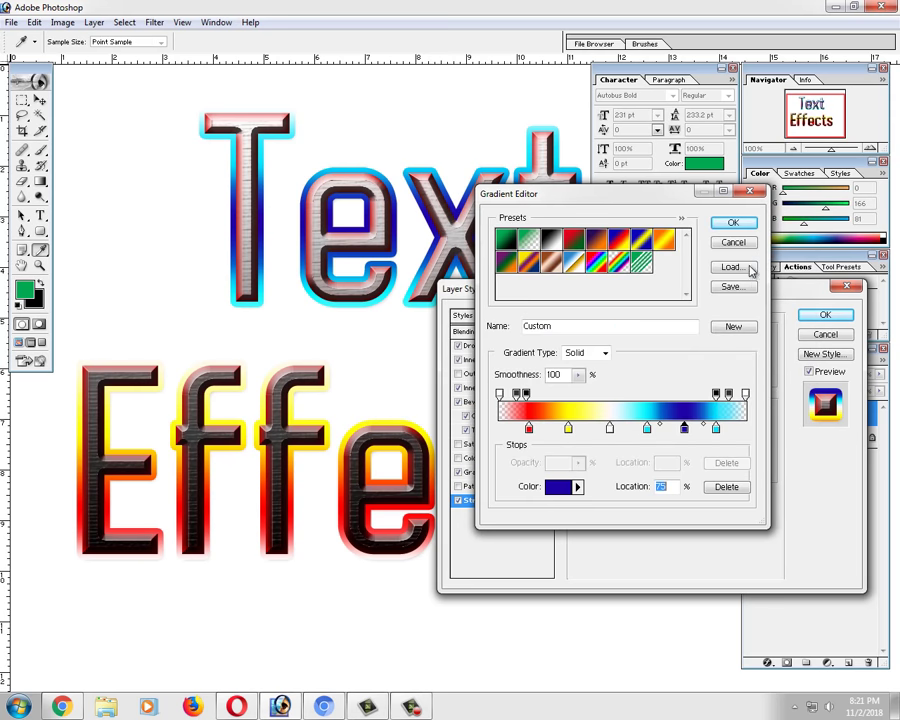
left_click(733, 224)
Set the Drop Shadow to a 137° angle, 14 px distance and 24 px size, and apply.
left_click_drag(680, 292, 678, 437)
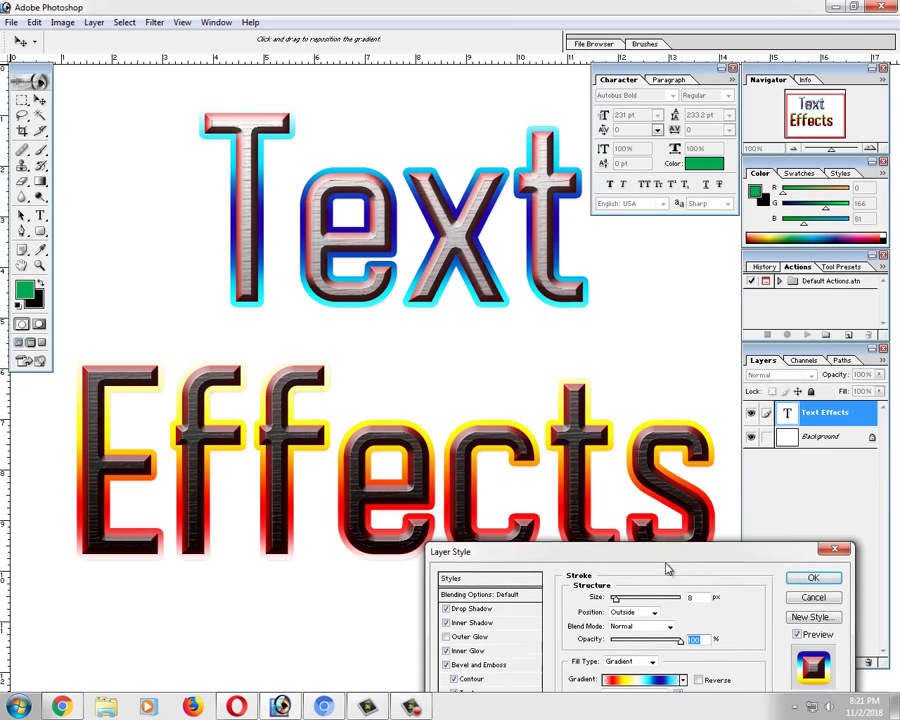
left_click_drag(678, 365, 690, 283)
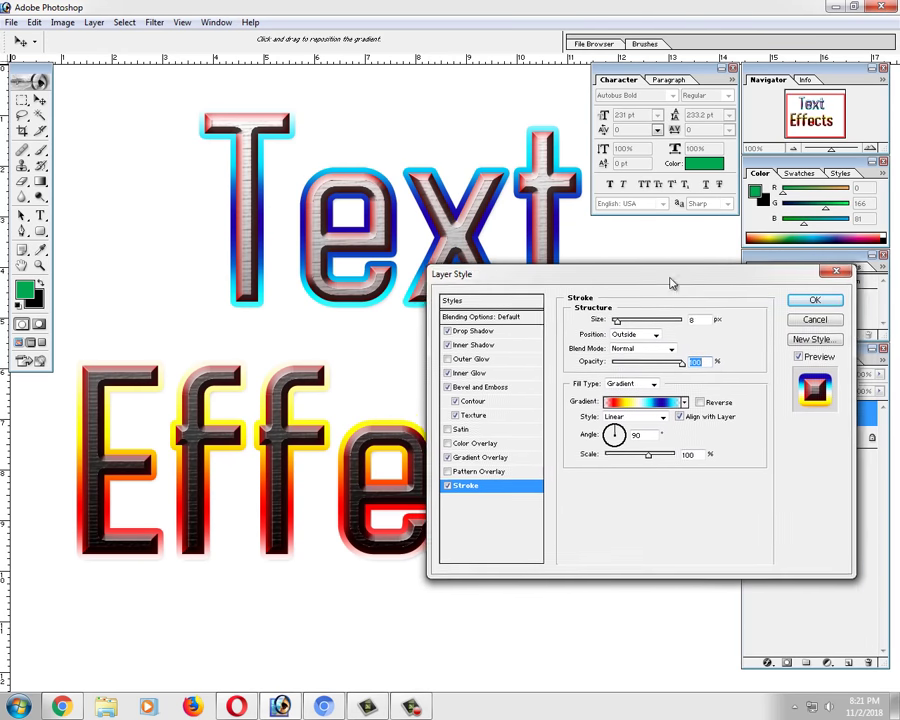
left_click(487, 330)
mouse_move(342, 216)
left_mouse_down()
mouse_move(348, 221)
mouse_move(348, 210)
left_mouse_up()
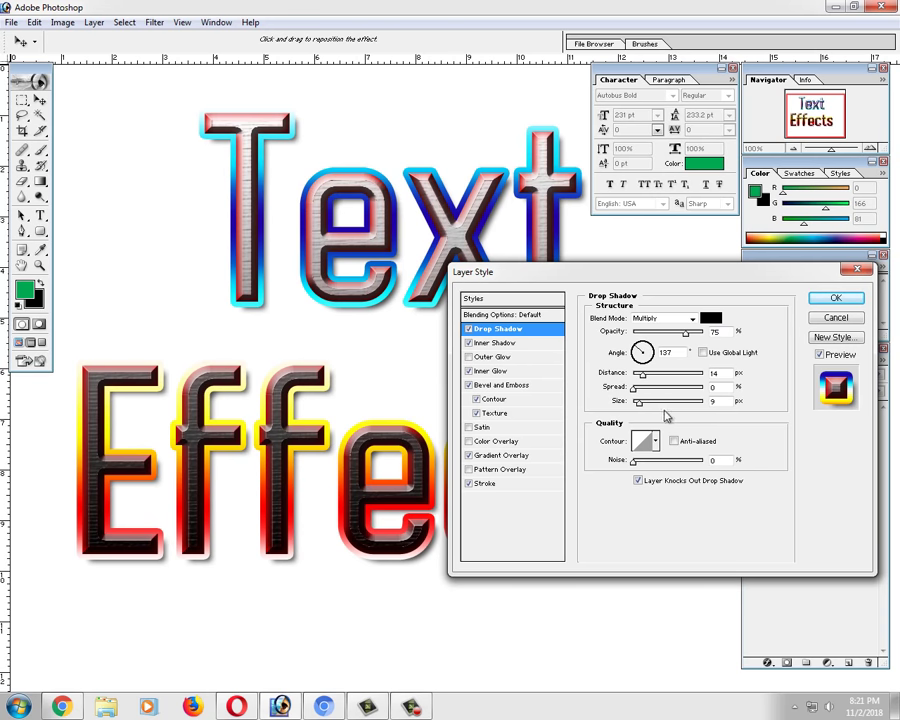
left_click(646, 403)
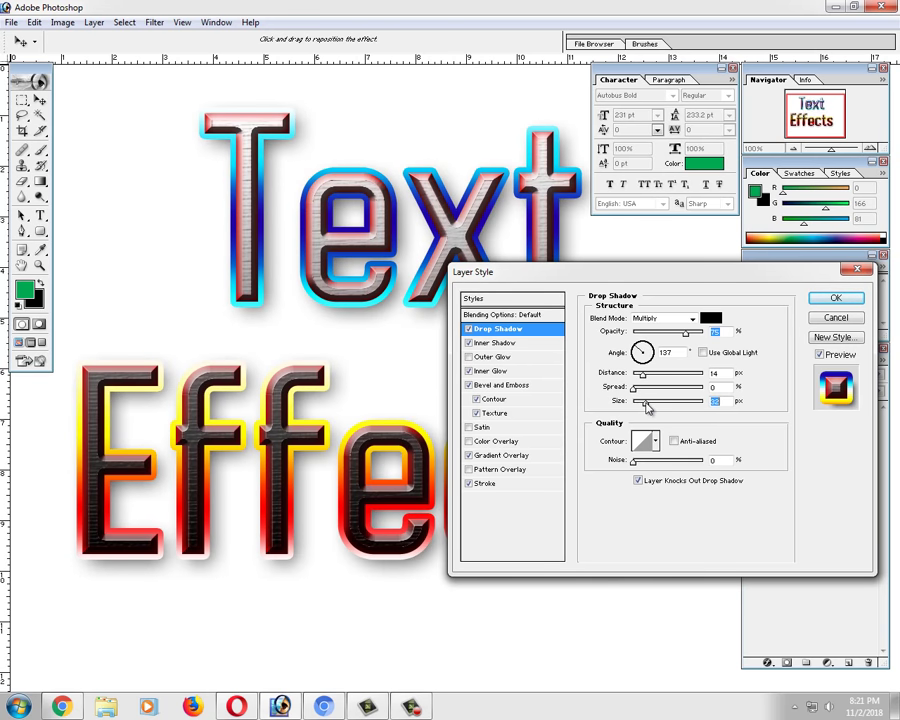
left_click_drag(646, 406, 644, 406)
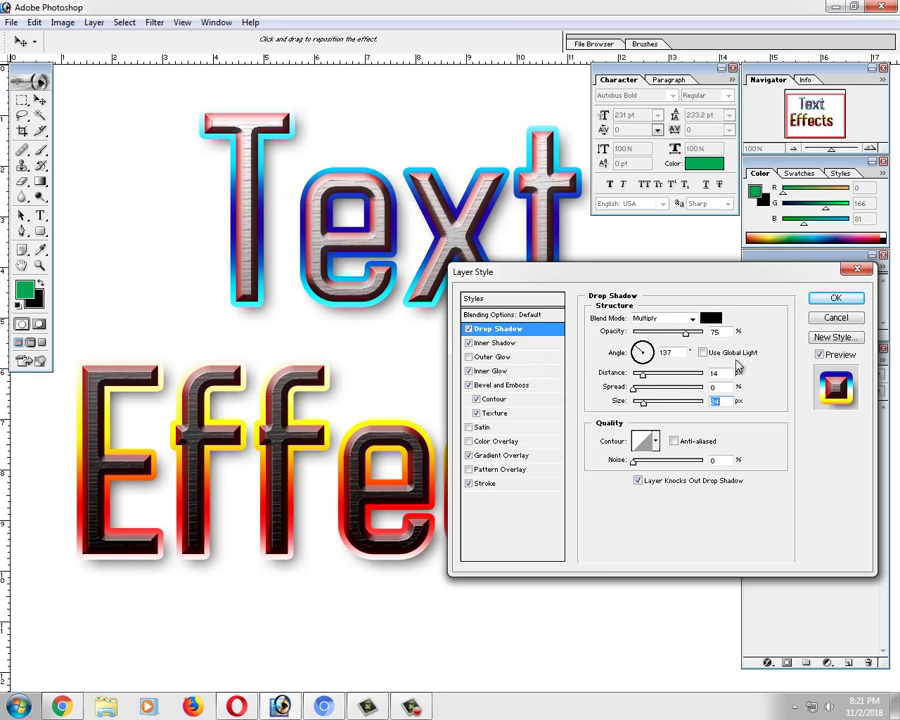
left_click(836, 300)
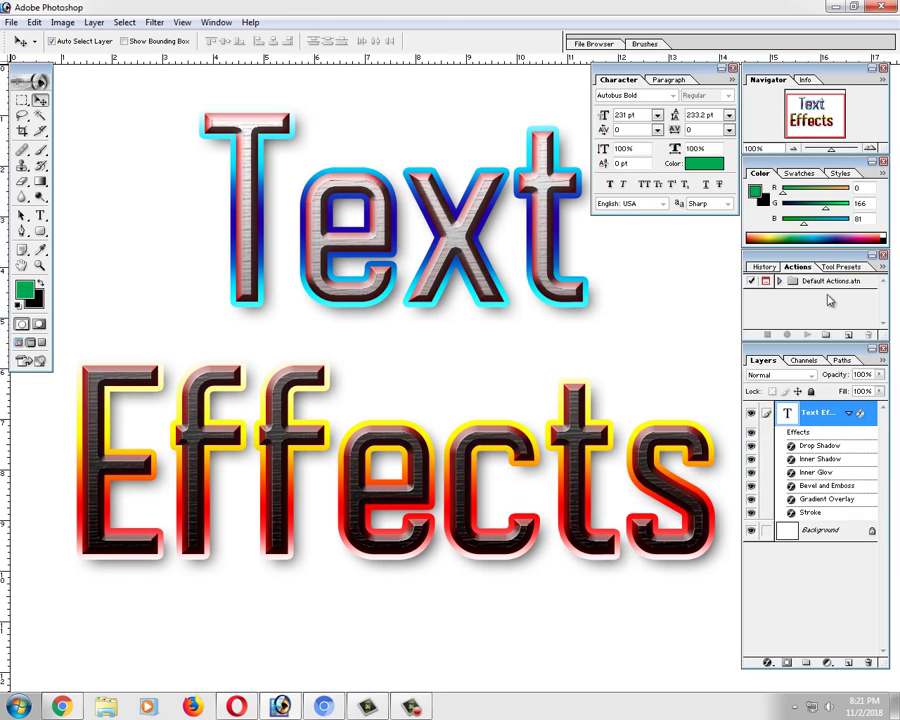
Duplicate the Text Effects layer and bring up the lower layer's Stroke settings.
key("ctrl+j")
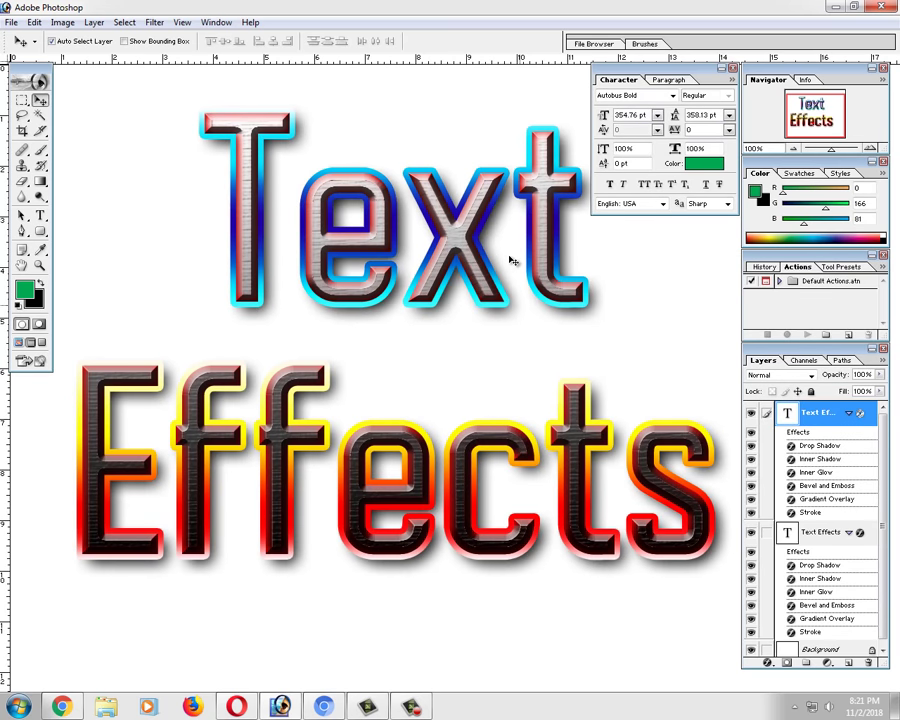
right_click(830, 538)
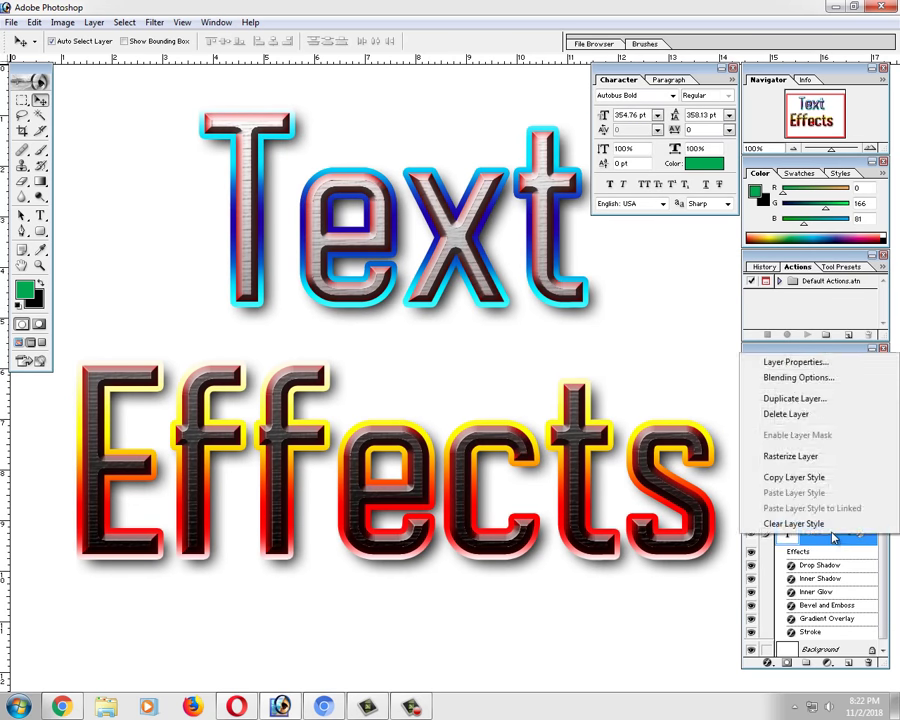
left_click(800, 376)
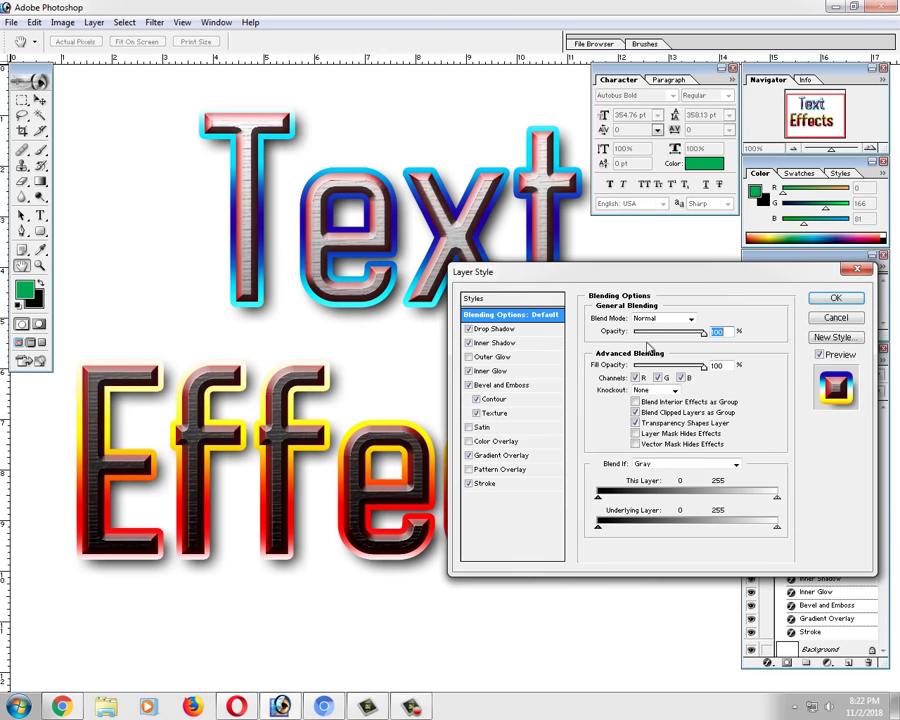
left_click(484, 483)
Set the stroke to 16 px with its gradient angle near -63°, and apply the style.
left_click_drag(648, 327, 643, 322)
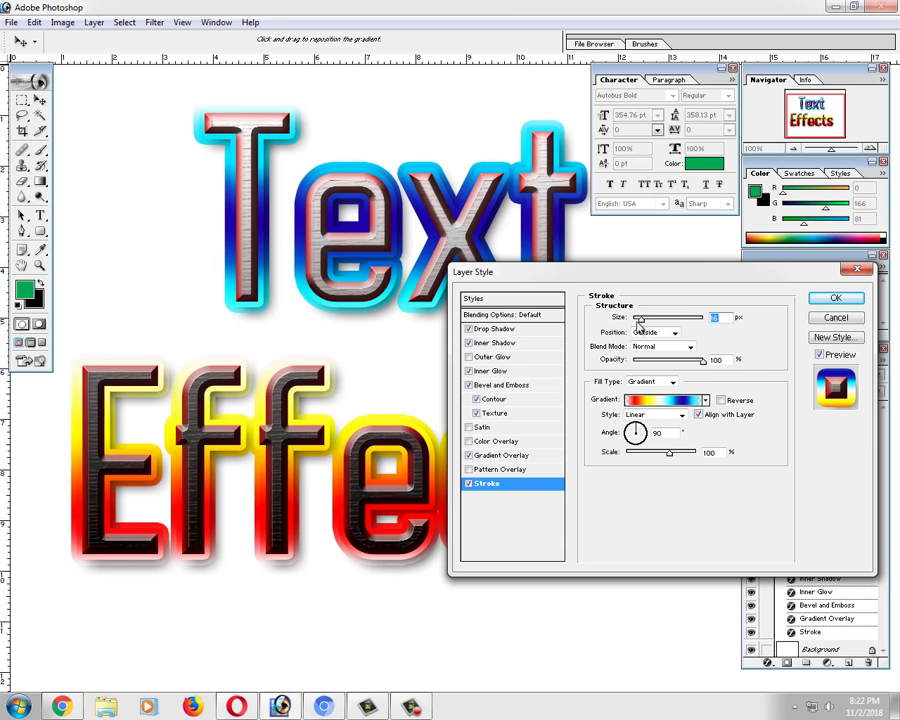
left_click_drag(647, 433, 650, 432)
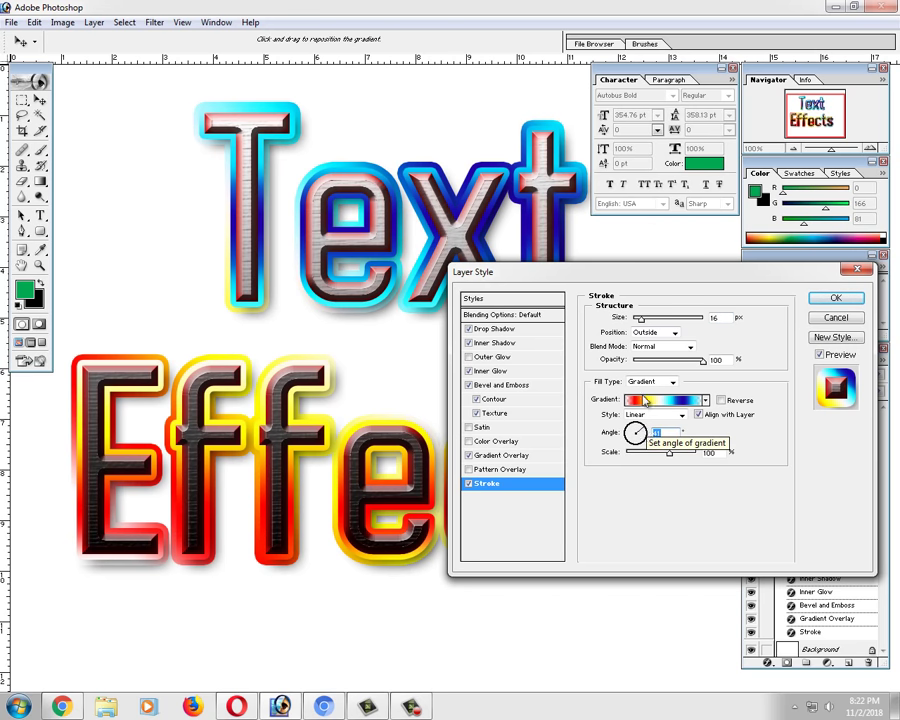
mouse_move(611, 277)
left_mouse_down()
mouse_move(607, 362)
mouse_move(641, 401)
mouse_move(661, 341)
left_mouse_up()
left_click(698, 500)
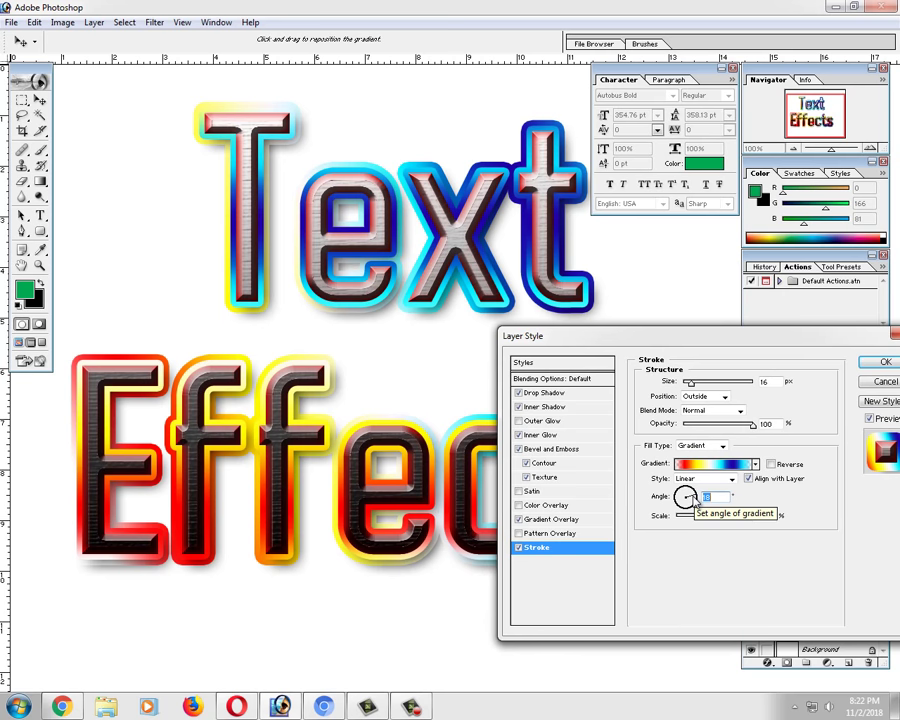
left_click(691, 508)
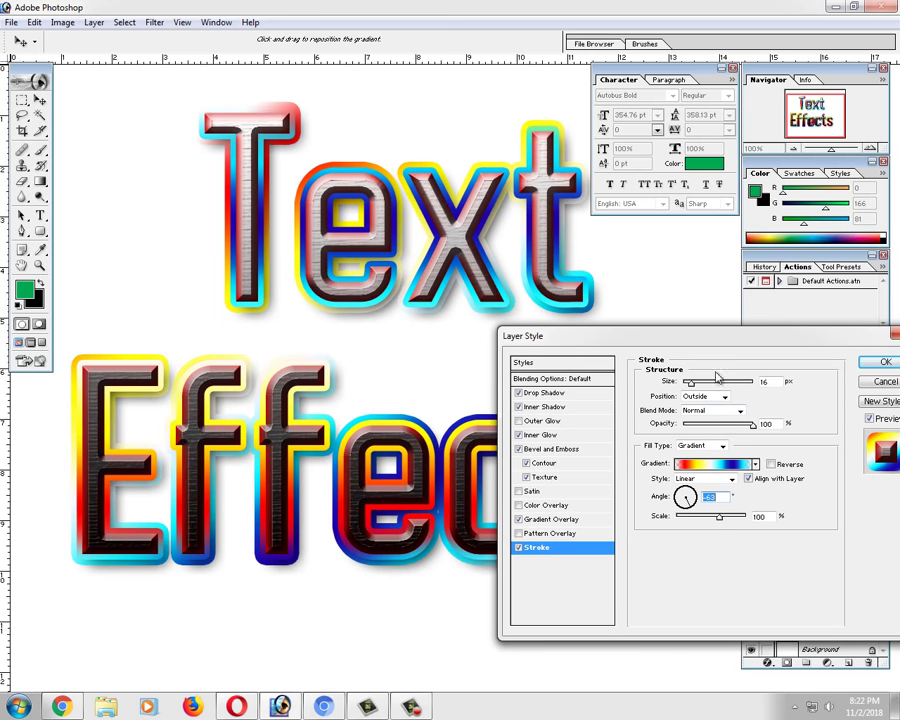
left_click_drag(710, 345, 570, 355)
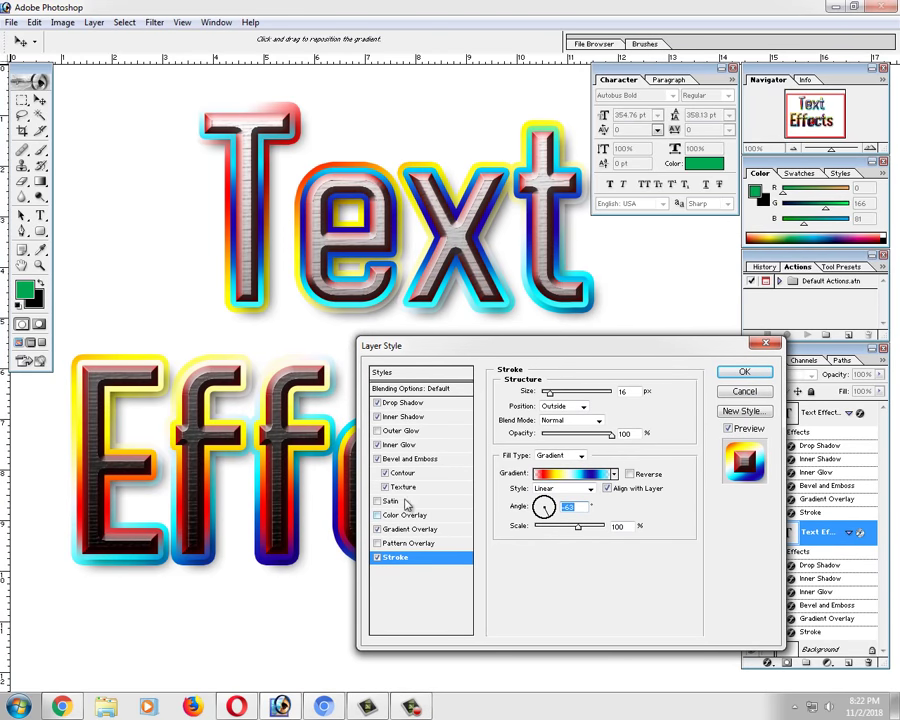
left_click(377, 403)
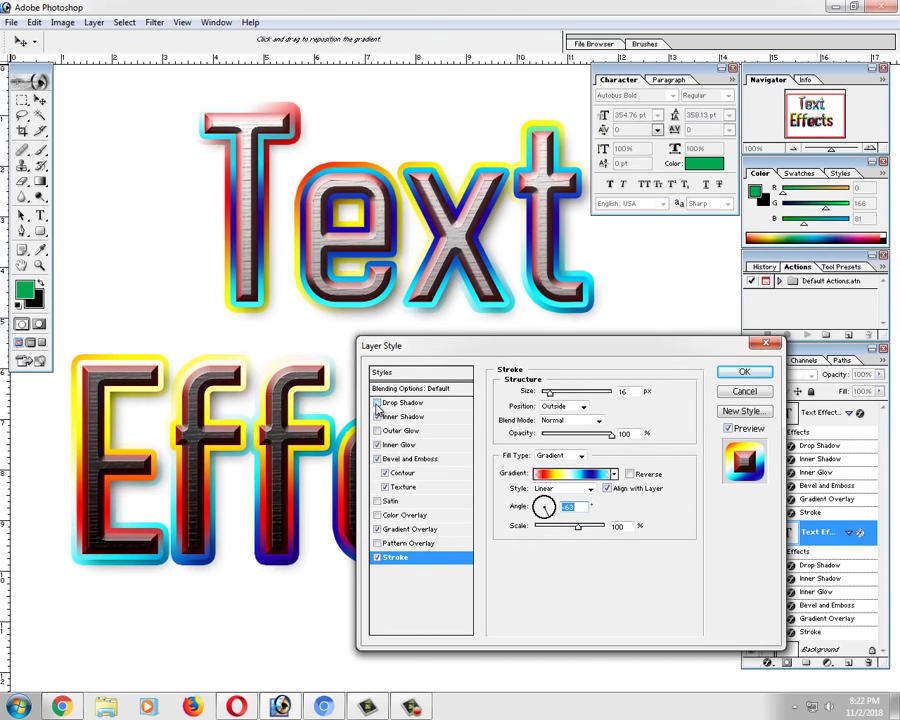
left_click(377, 403)
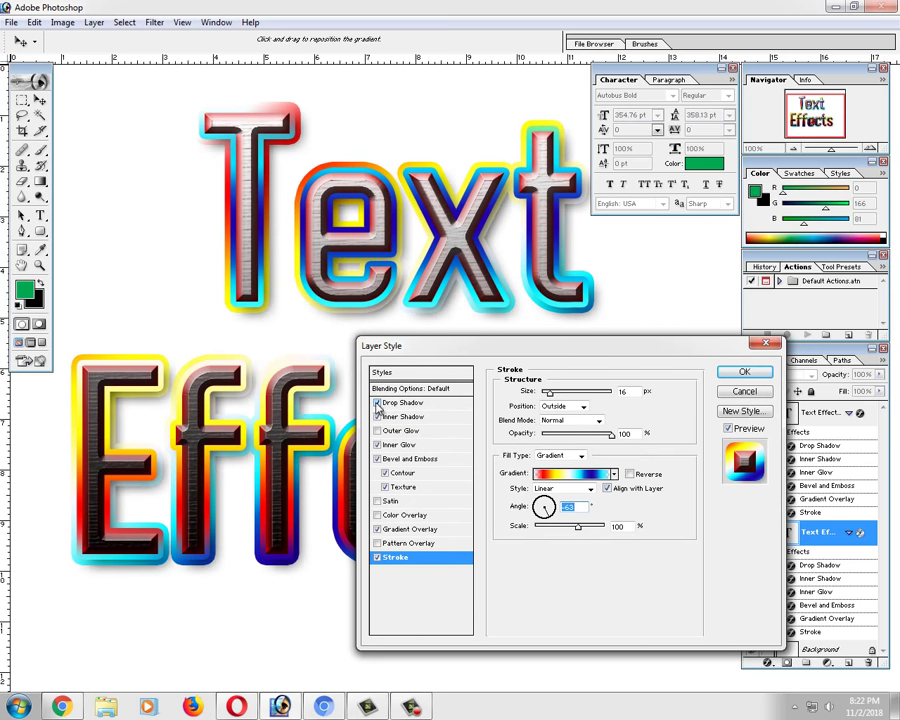
left_click(735, 372)
On the top text layer, shrink the Drop Shadow size to 6 px.
right_click(858, 412)
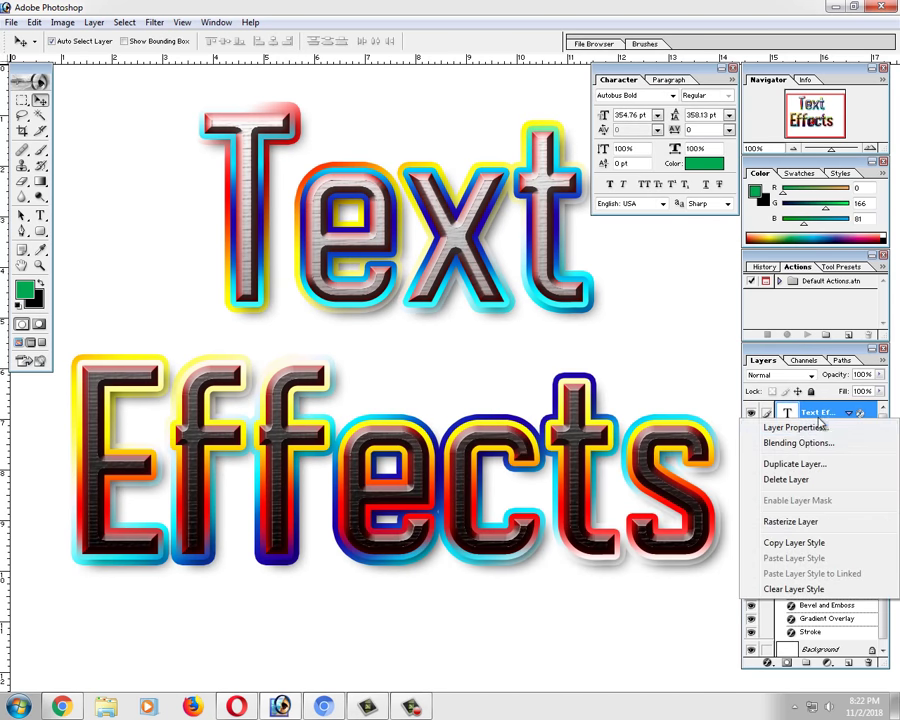
left_click(868, 446)
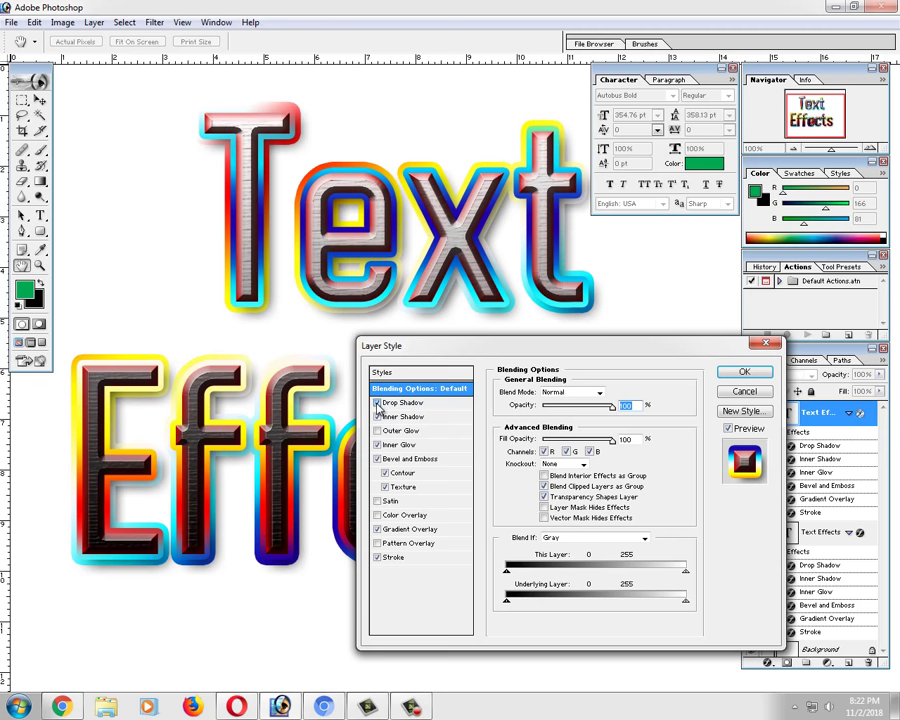
left_click(377, 403)
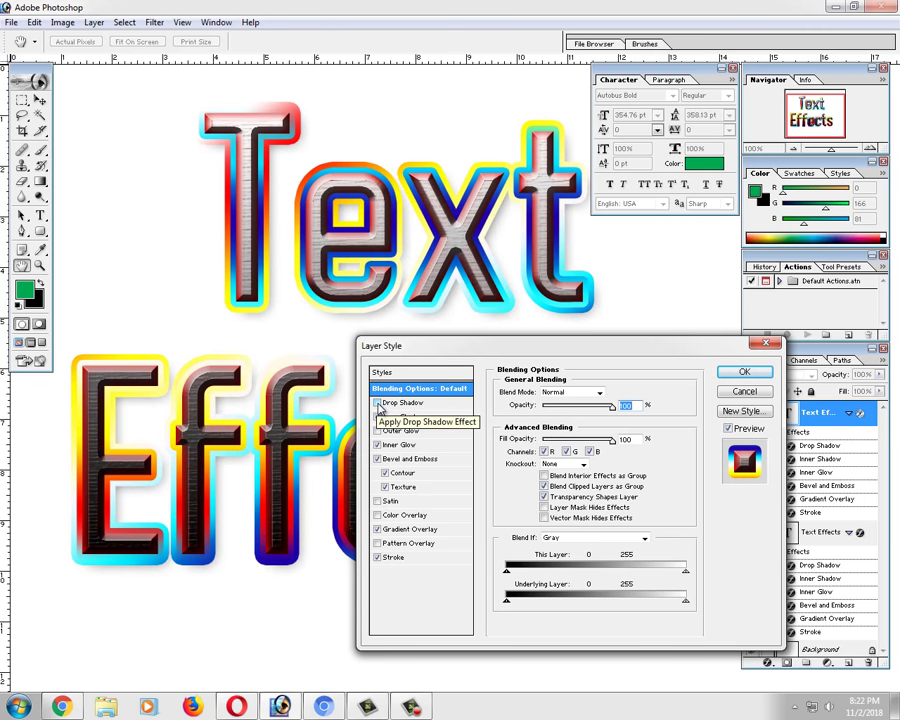
left_click(377, 403)
left_click(405, 402)
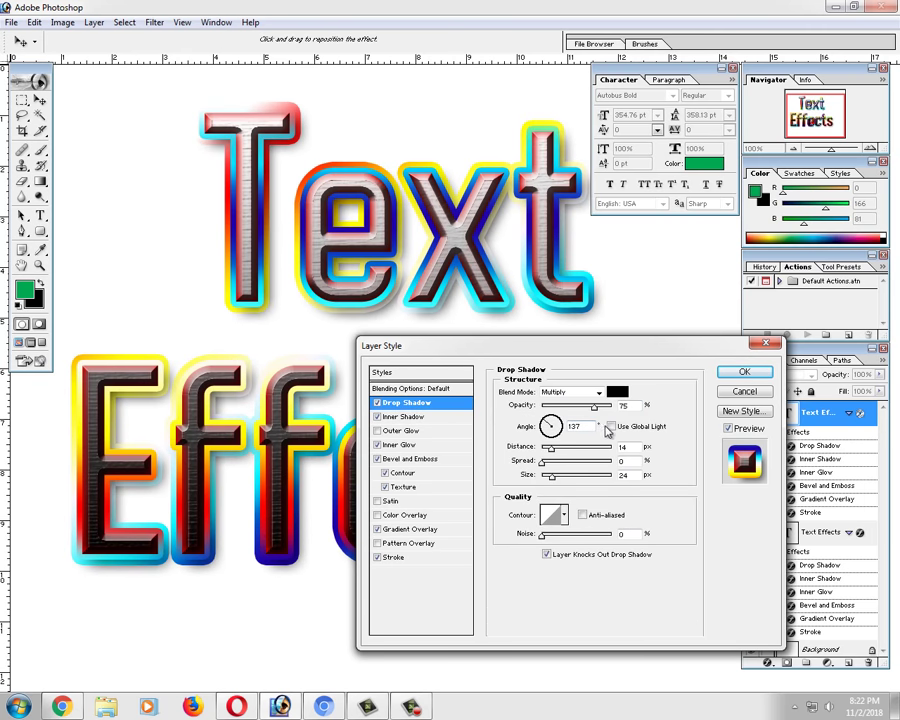
left_click_drag(551, 476, 546, 476)
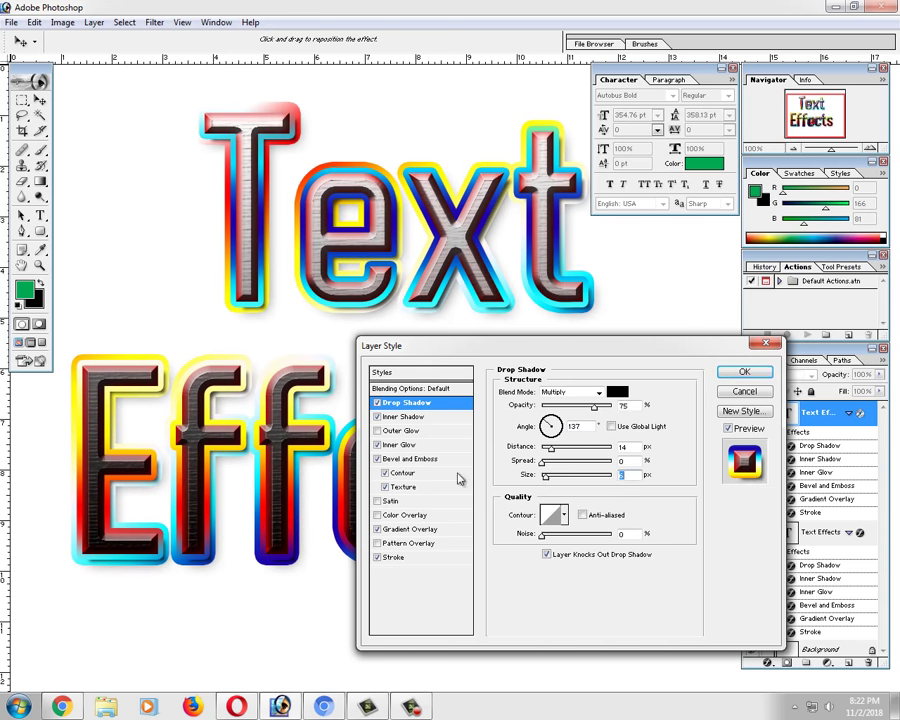
Lower the drop shadow opacity to about 58%, apply it, and move the view.
left_click(377, 403)
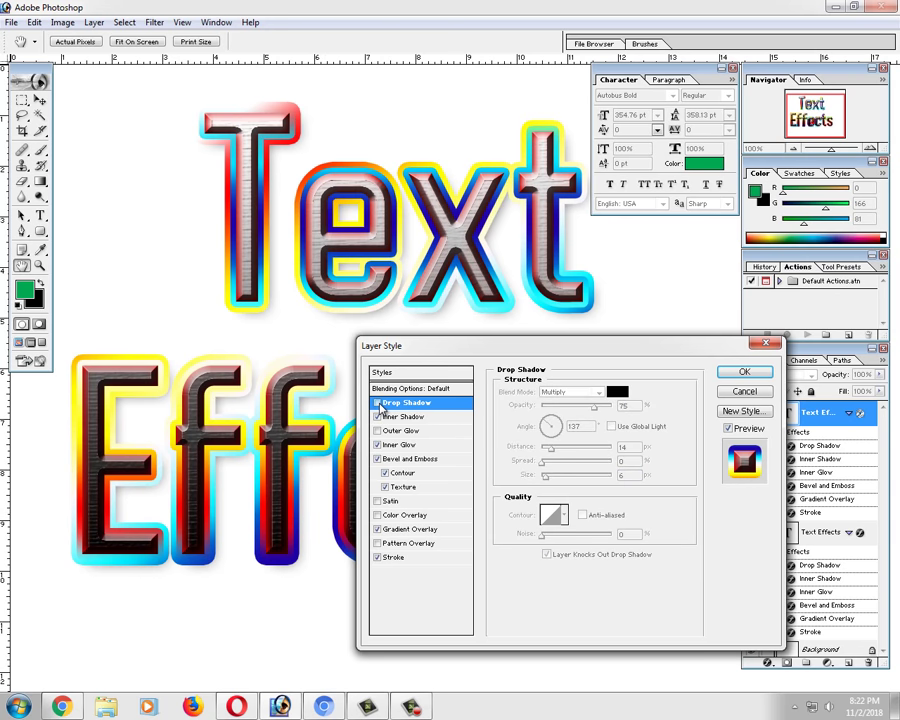
left_click(378, 404)
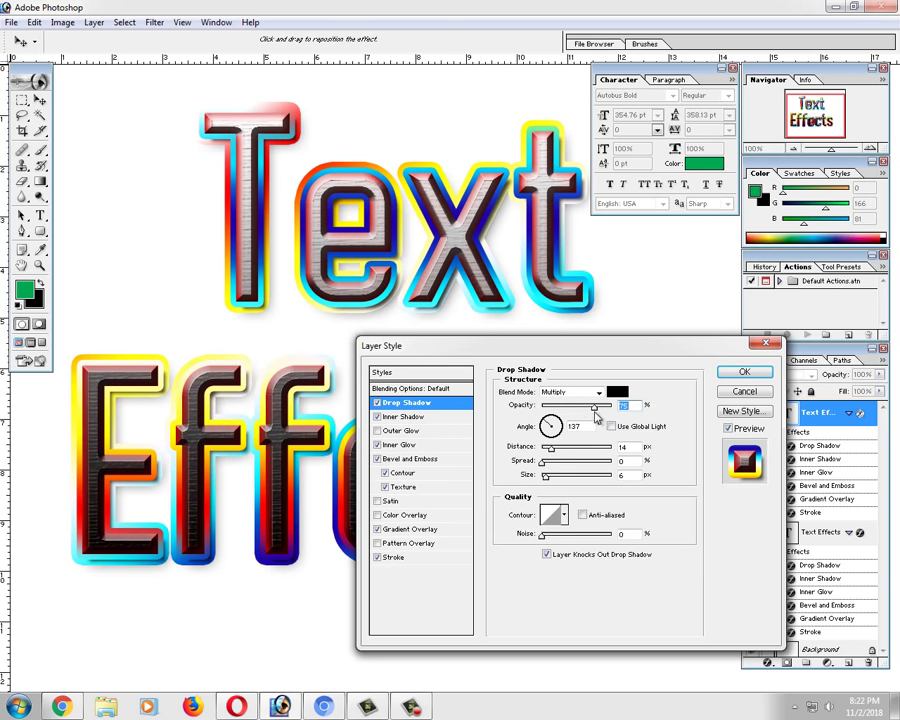
left_click_drag(595, 413, 589, 413)
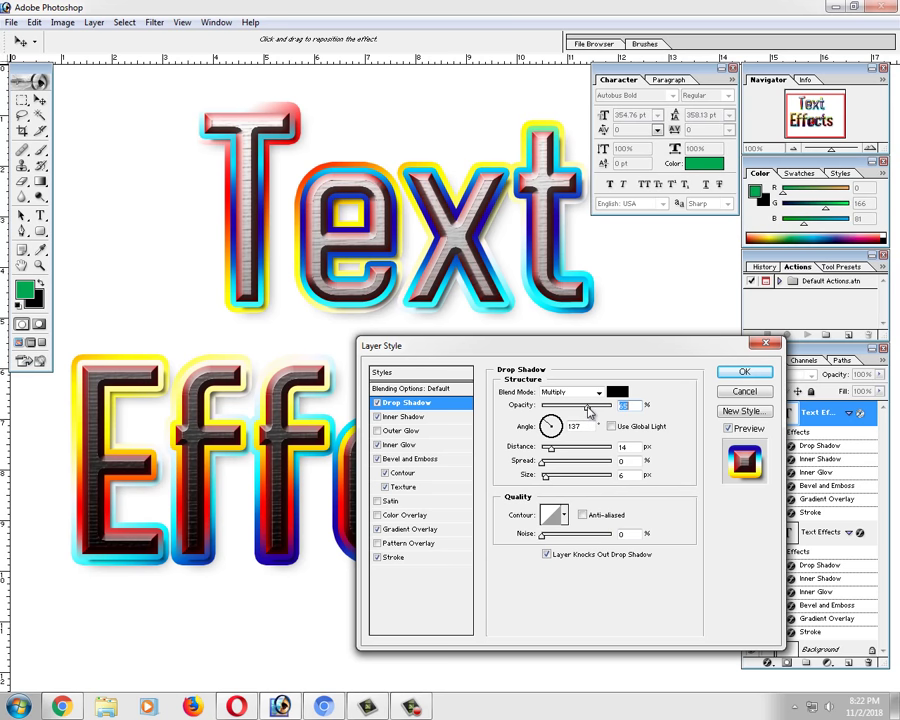
left_click(743, 372)
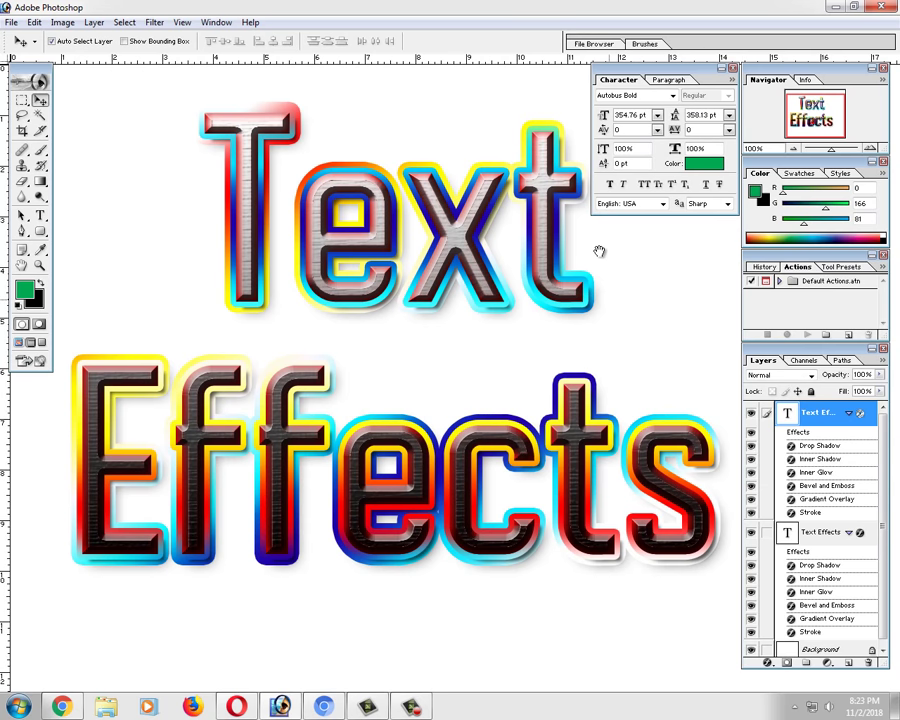
left_click_drag(598, 251, 576, 289)
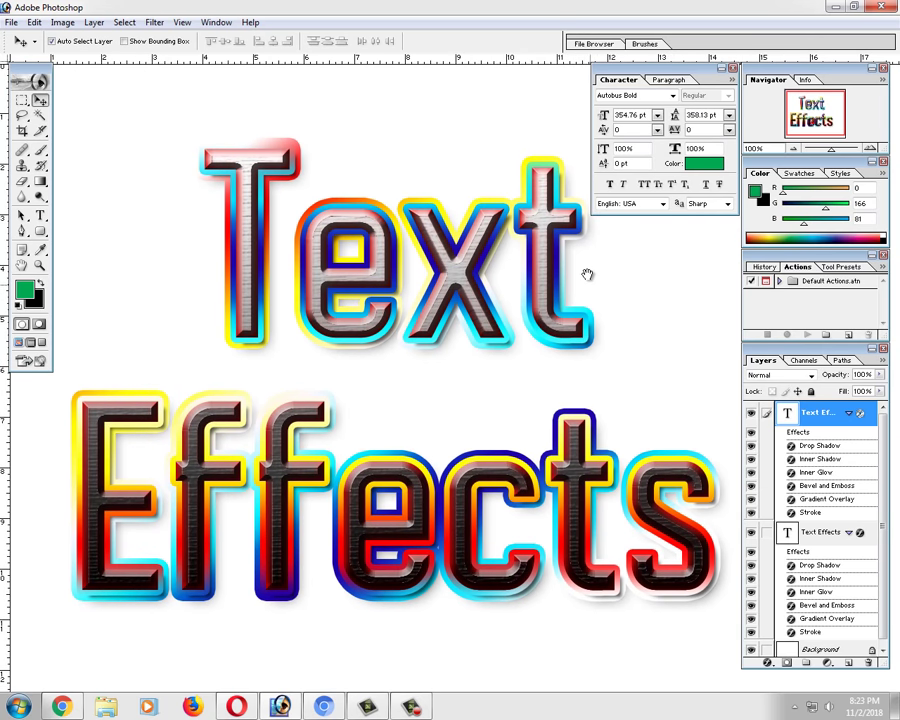
left_click(410, 706)
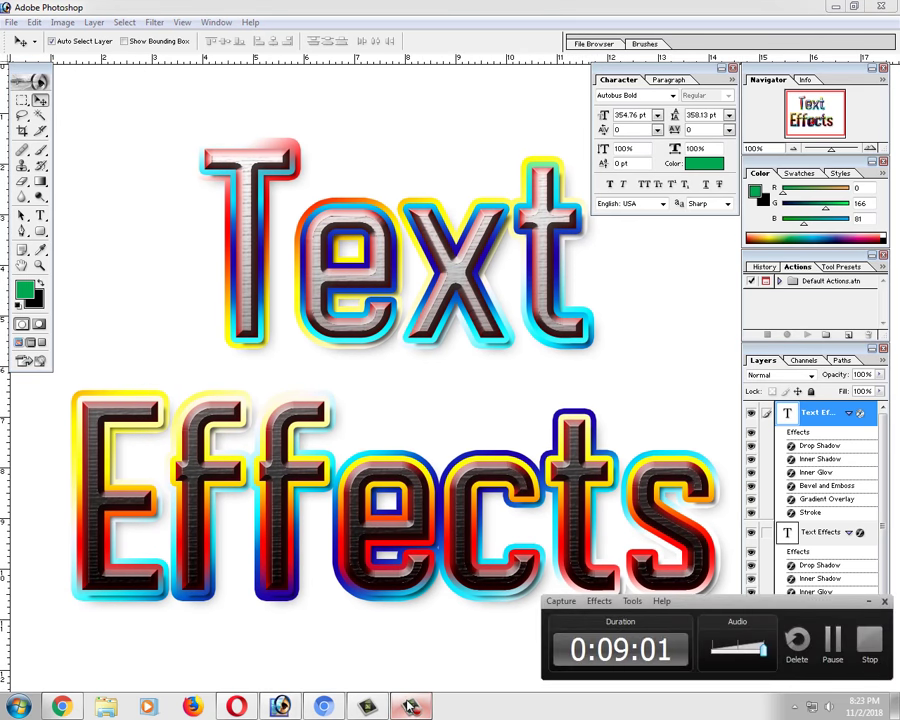